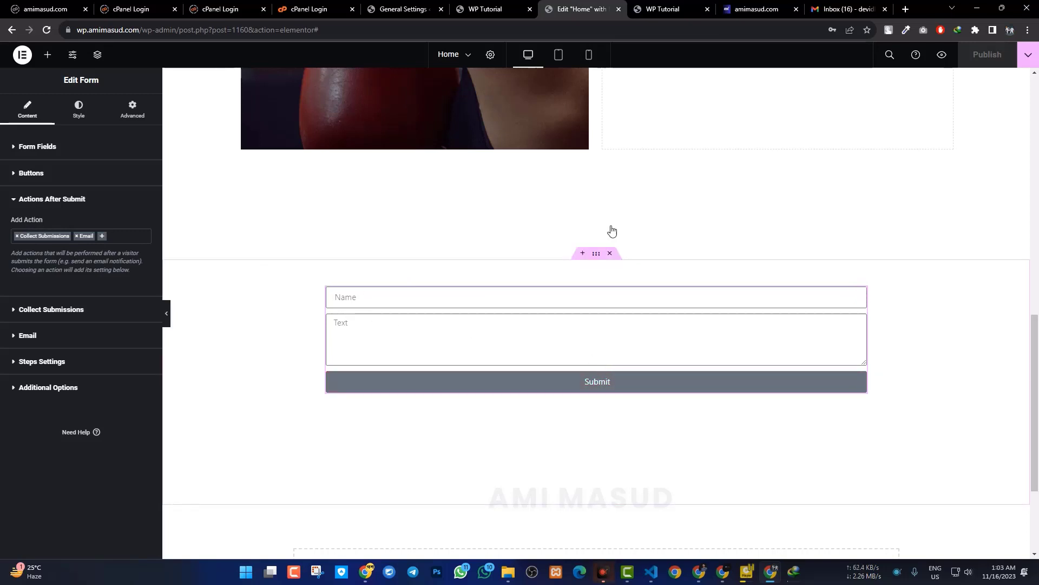
- Reload the form's preview page and submit the form with an autofilled name and the text "aaaaaaaaaa"
left_click(663, 9)
left_click(47, 30)
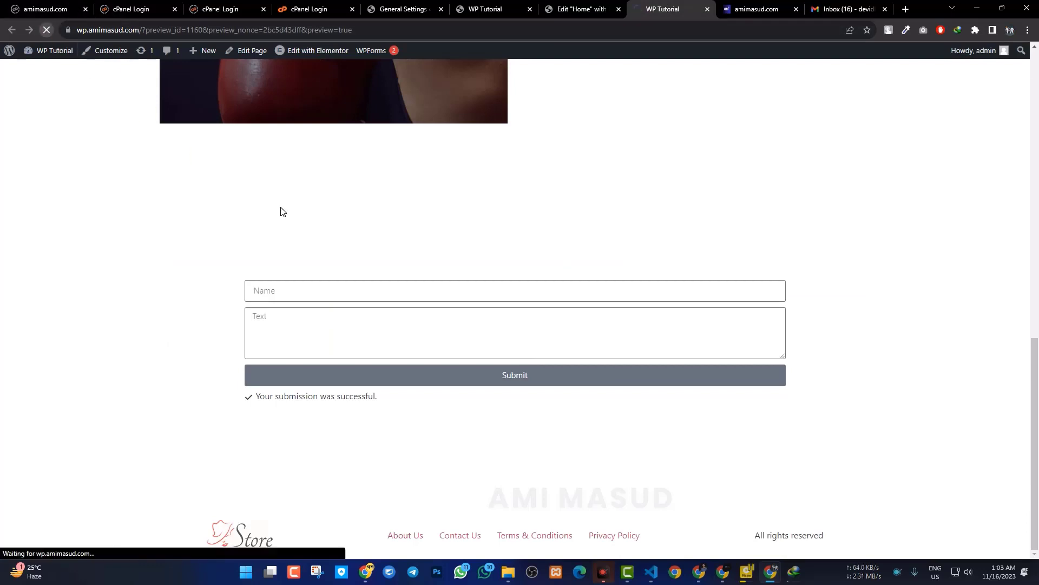
left_click(320, 293)
left_click(333, 317)
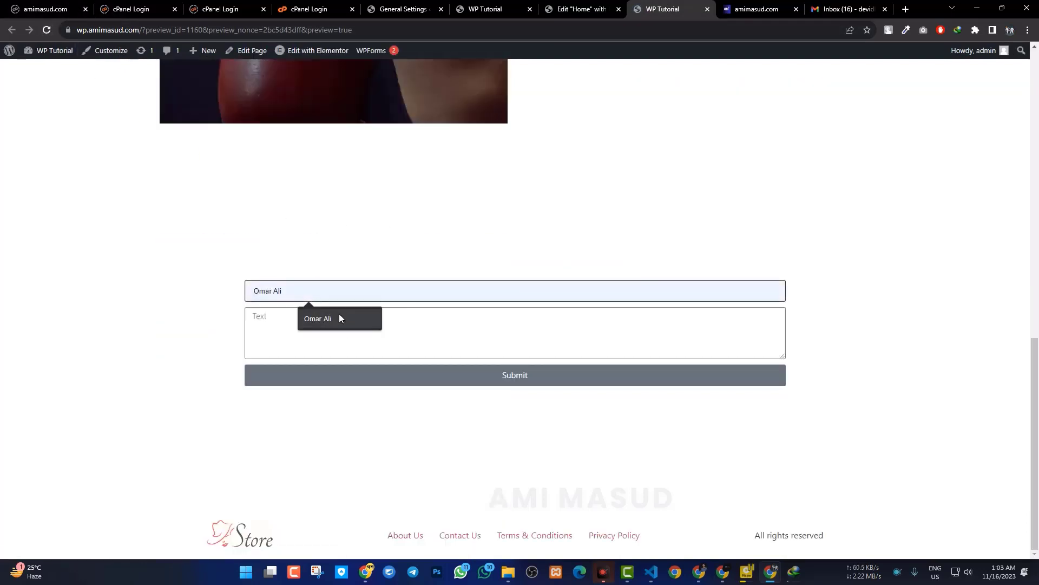
left_click(337, 343)
type("aaaaaaaaaa")
left_click(520, 377)
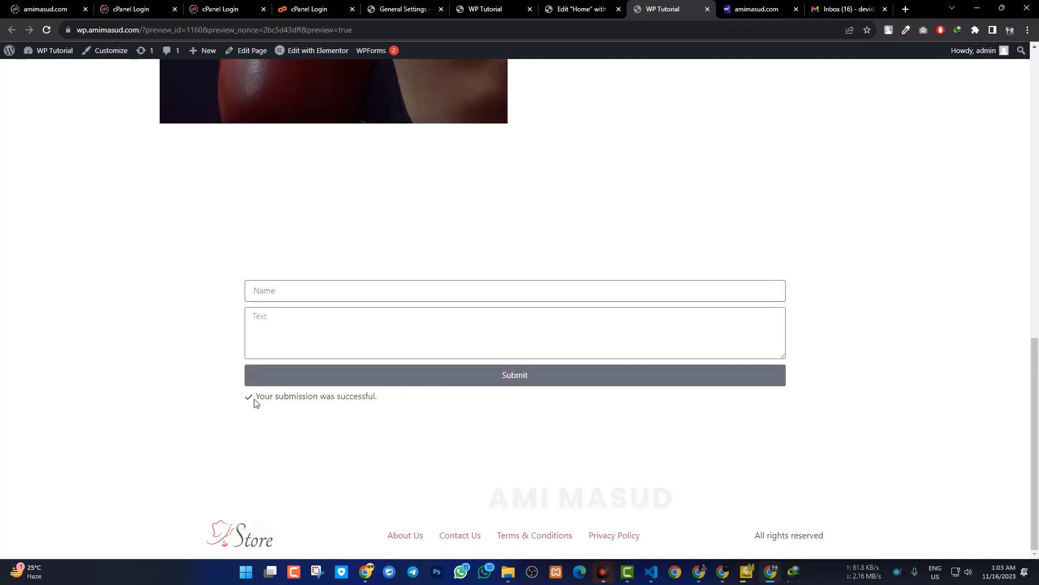
left_click_drag(255, 402, 408, 406)
left_click(106, 301)
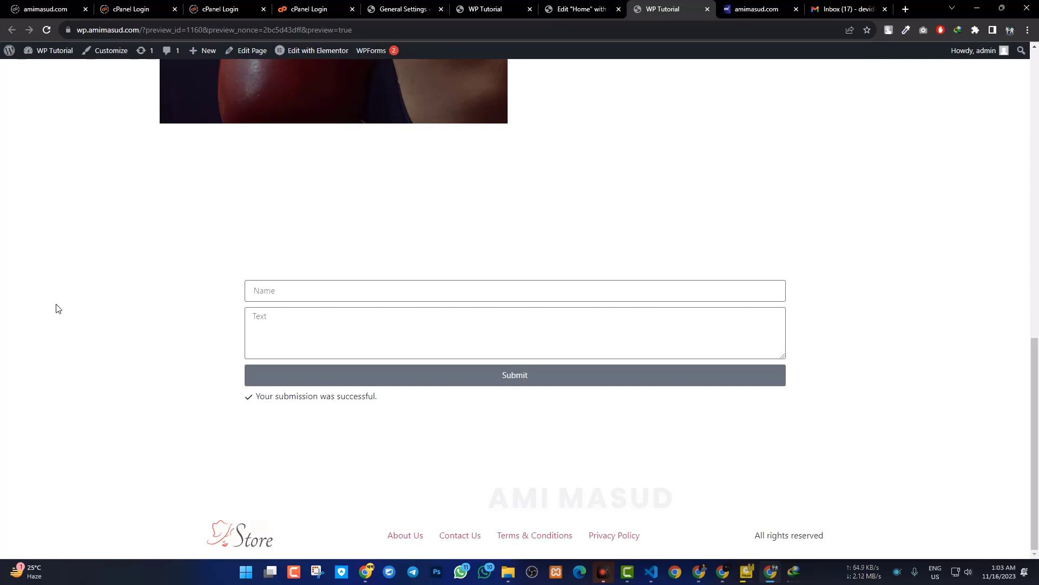
- Add a new WordPress page titled "Welcome Page" and open it for editing with Elementor
left_click(401, 9)
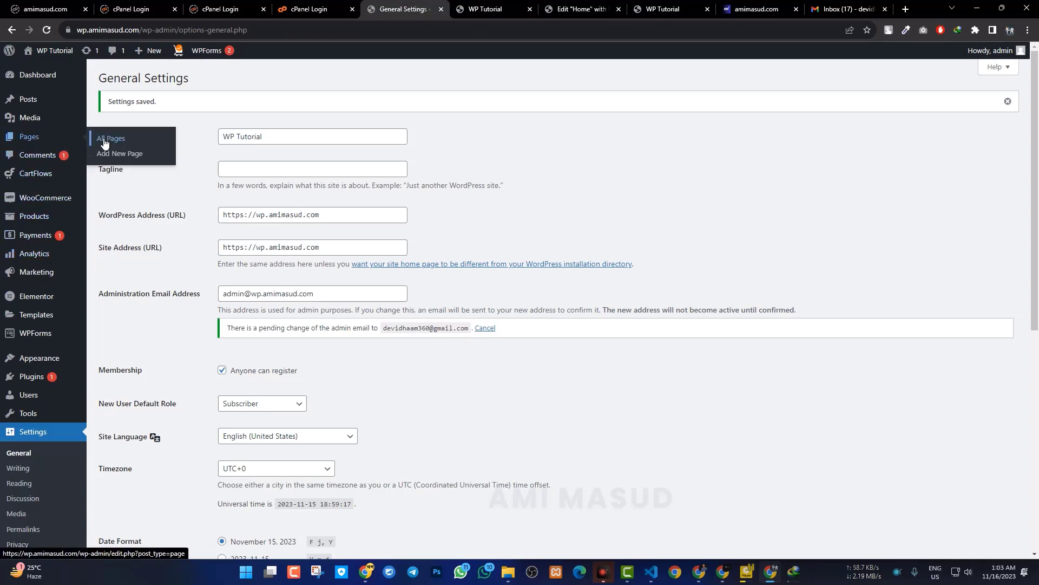
left_click(105, 140)
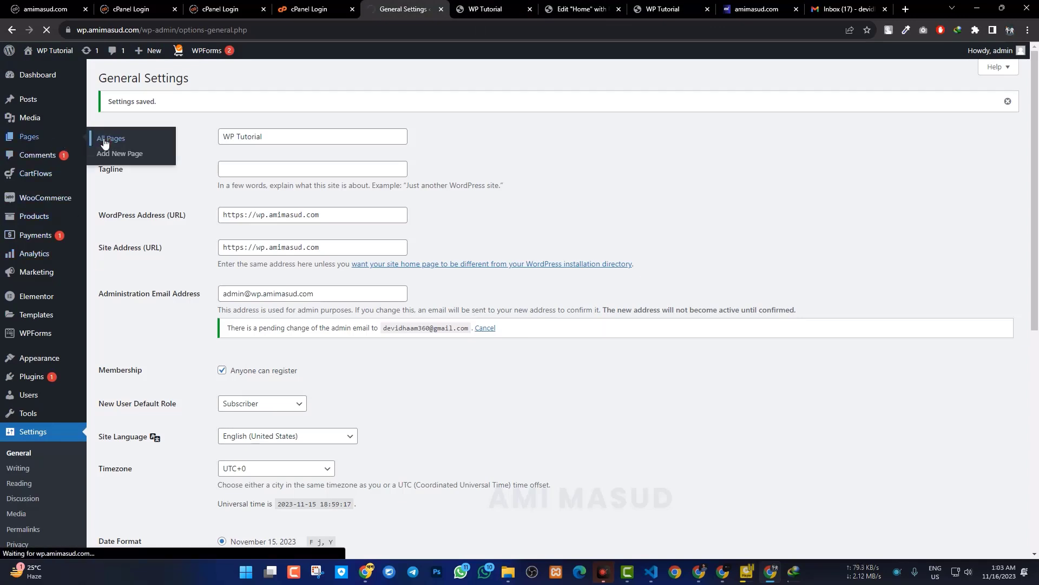
left_click(165, 80)
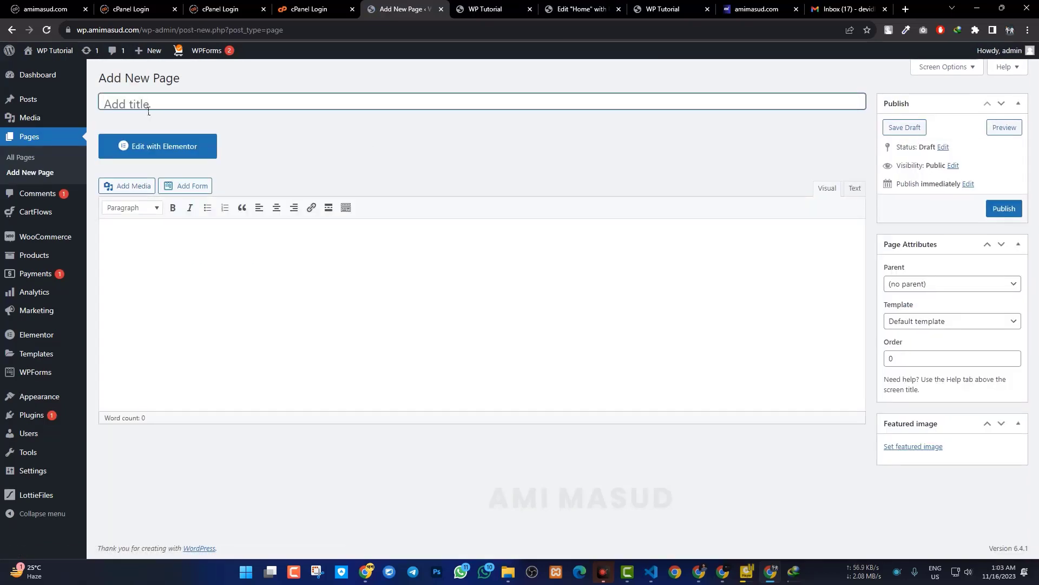
type("Welcome Page")
left_click(434, 287)
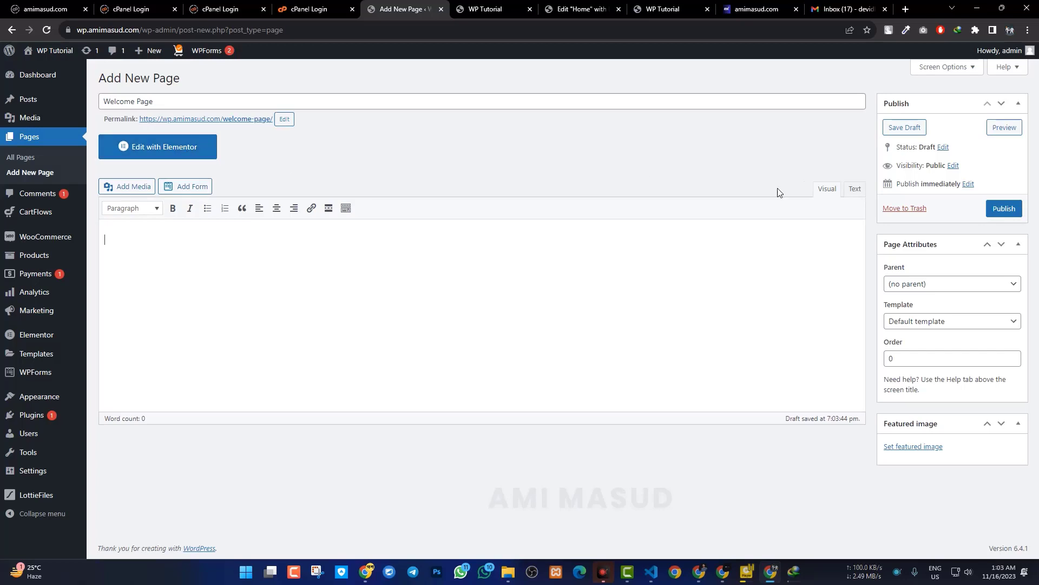
left_click(158, 151)
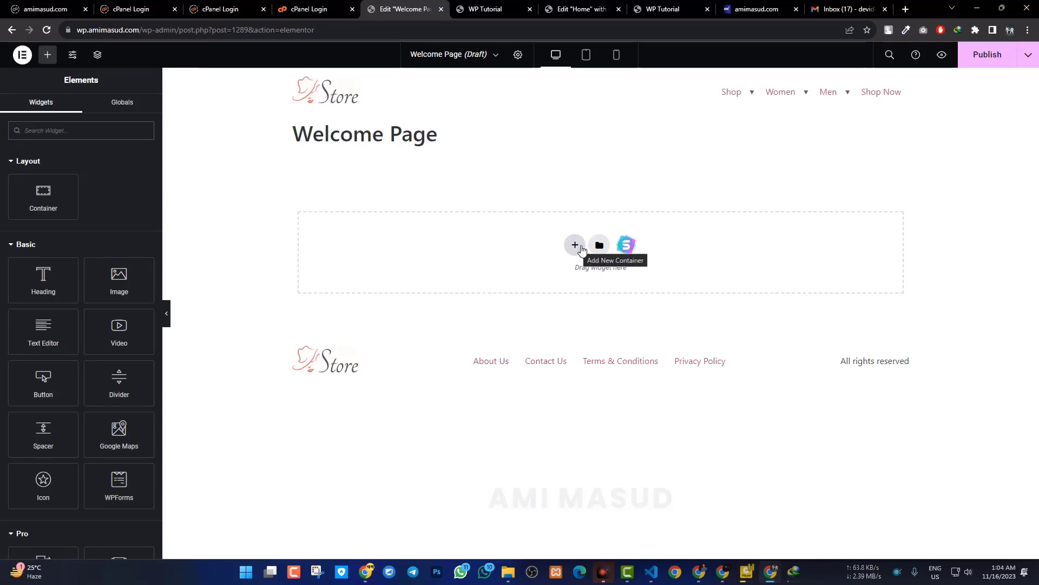
- Open the Elementor template library for the empty page and filter the blocks by the Call To Action category
left_click(575, 245)
left_click(889, 230)
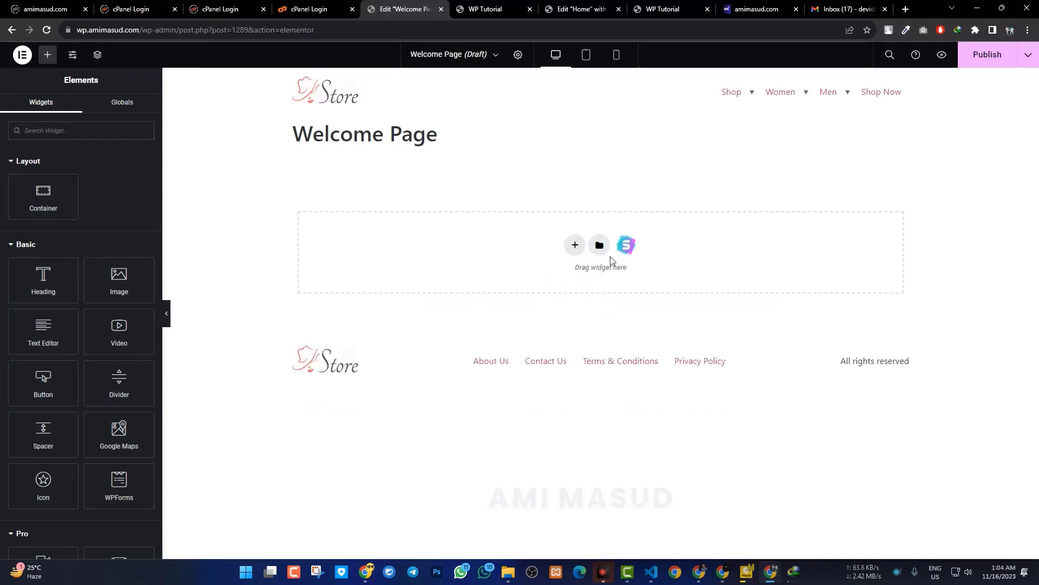
left_click(599, 245)
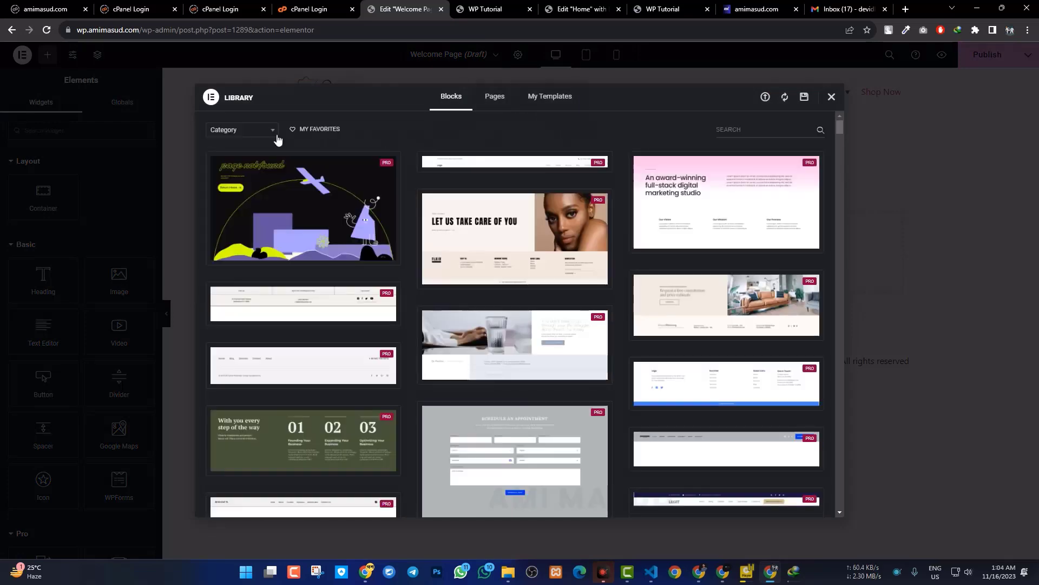
left_click(244, 131)
scroll(237, 197, "down", 5)
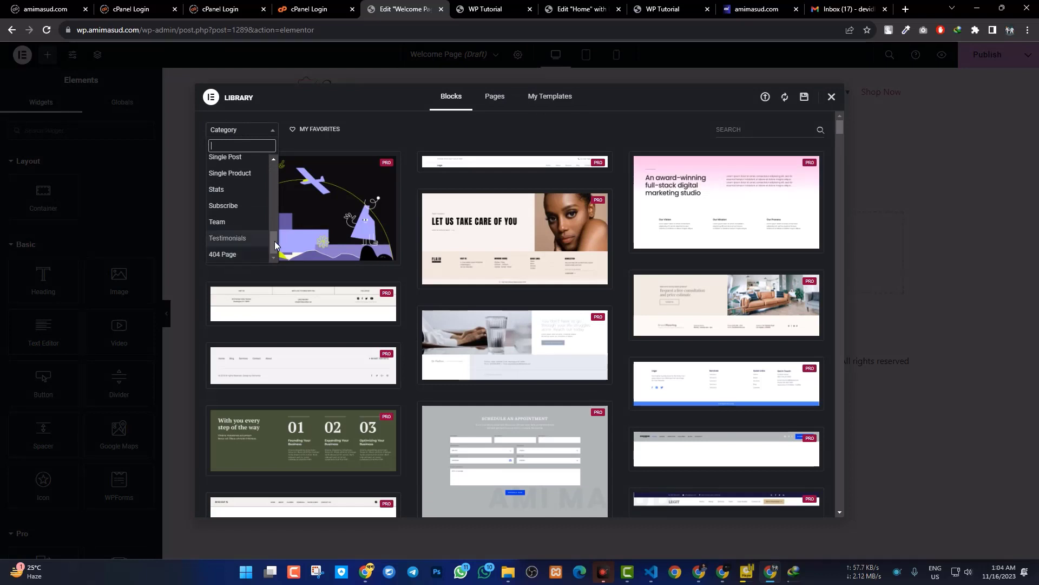
left_click_drag(275, 242, 272, 173)
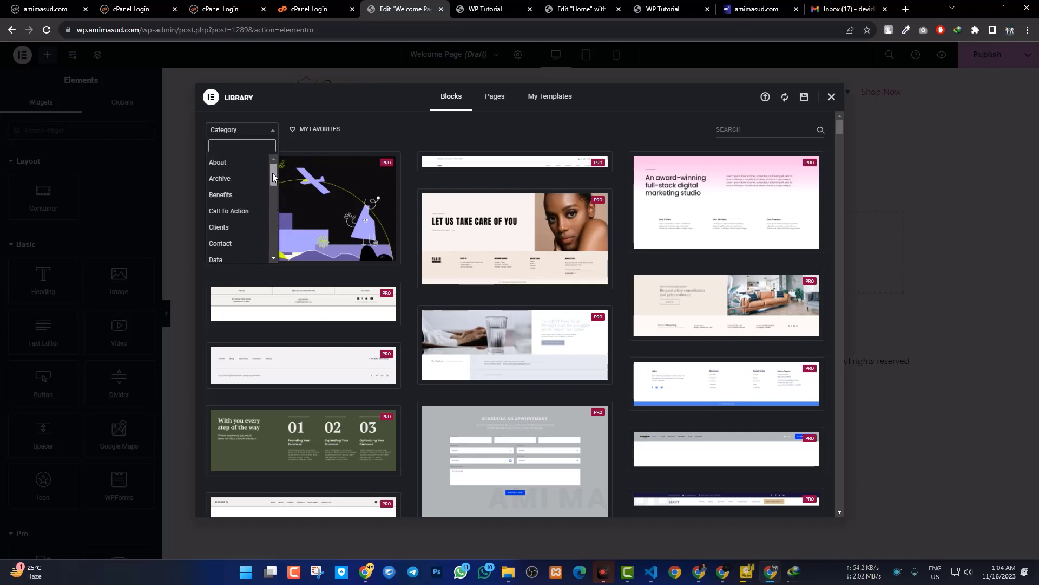
left_click(239, 212)
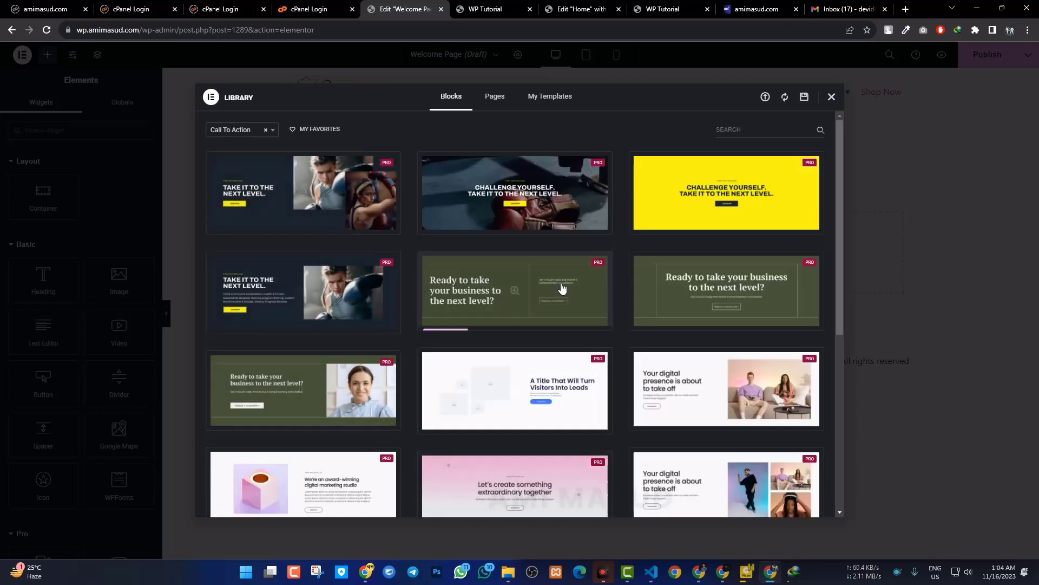
- Insert the yellow "Challenge yourself. Take it to the next level." block into the page
scroll(441, 353, "down", 4)
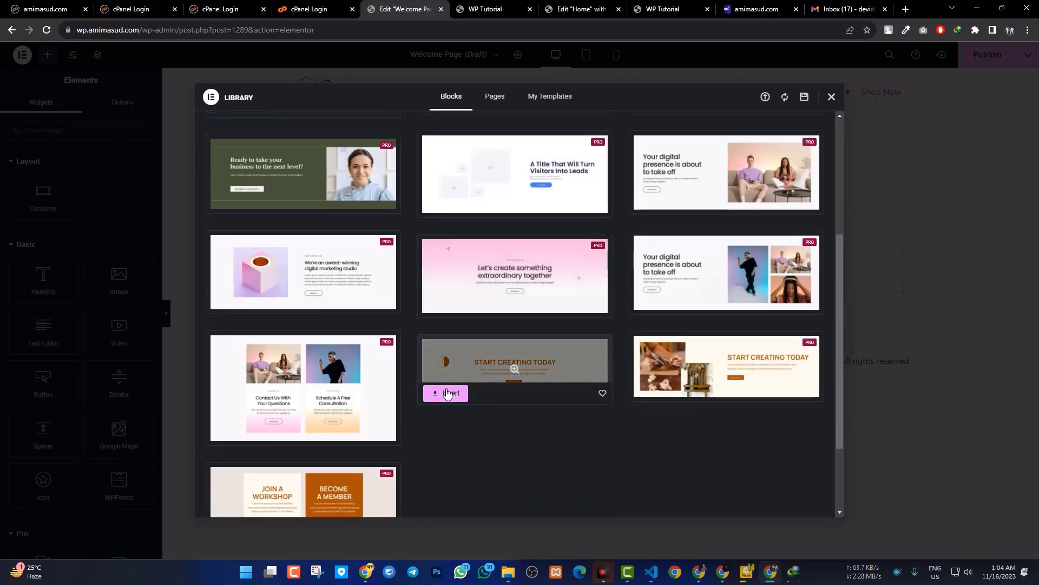
scroll(448, 394, "up", 5)
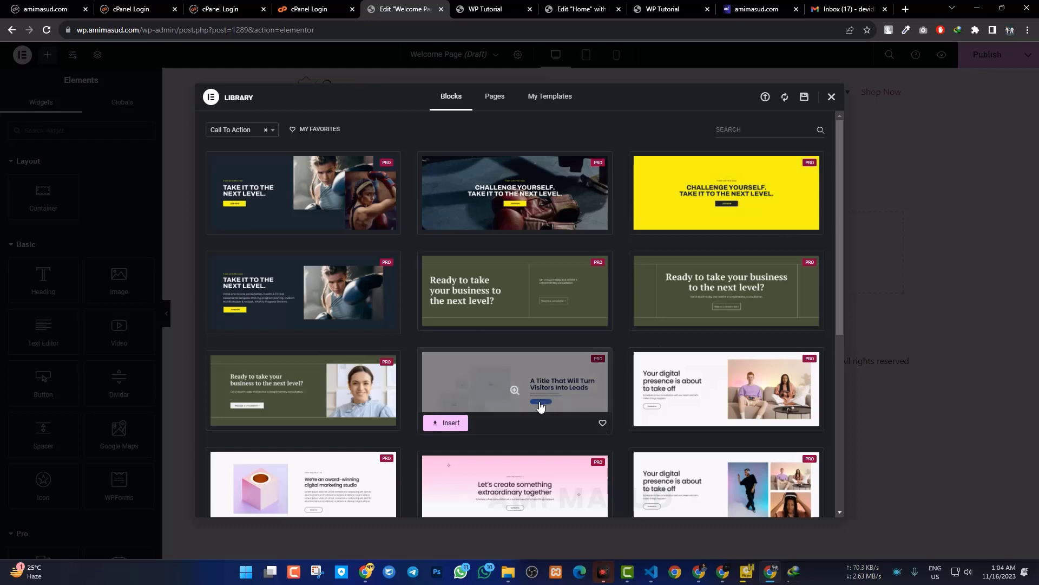
left_click(659, 224)
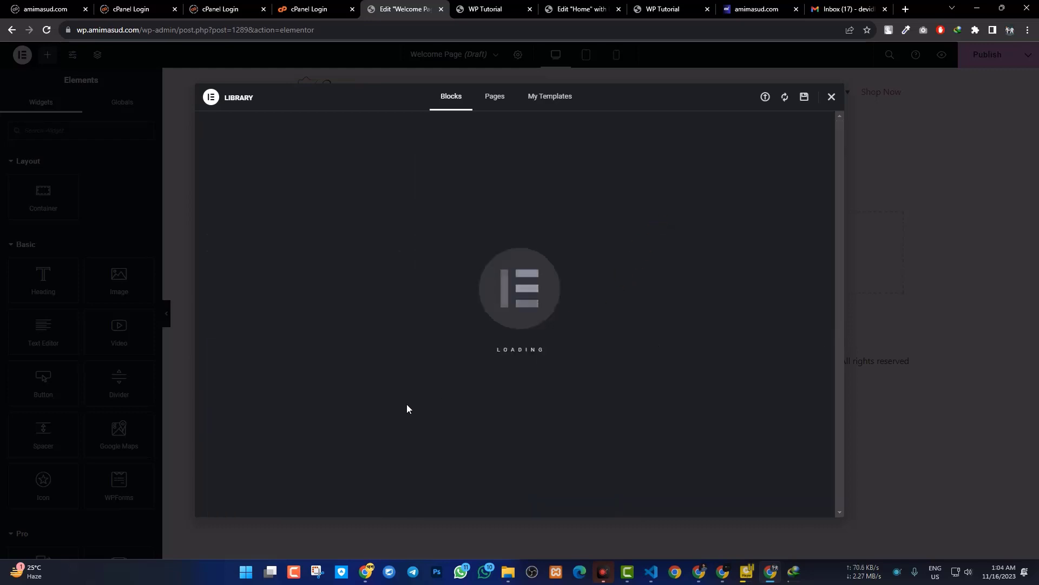
scroll(590, 401, "down", 2)
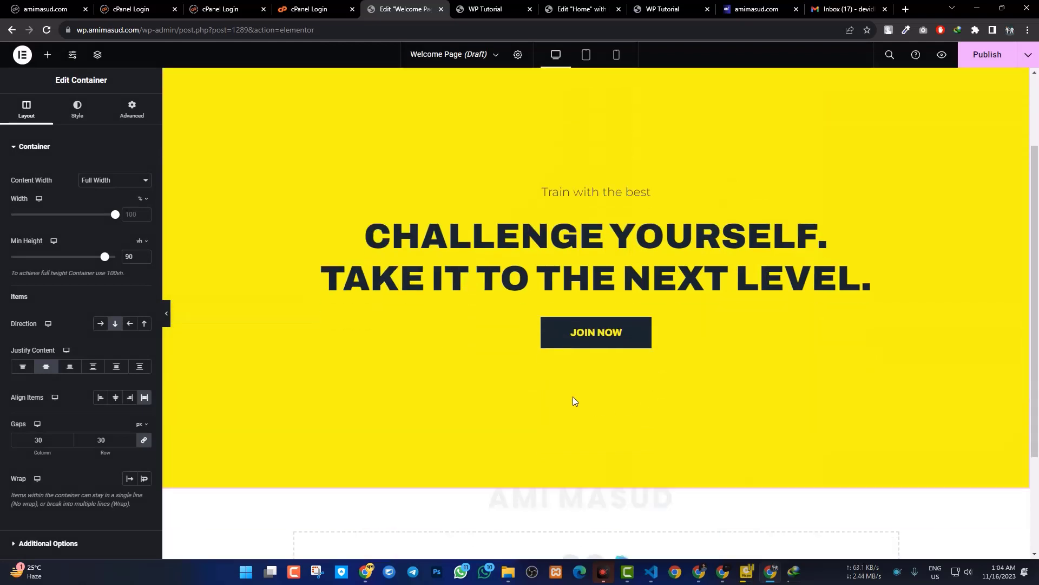
scroll(1018, 332, "up", 2)
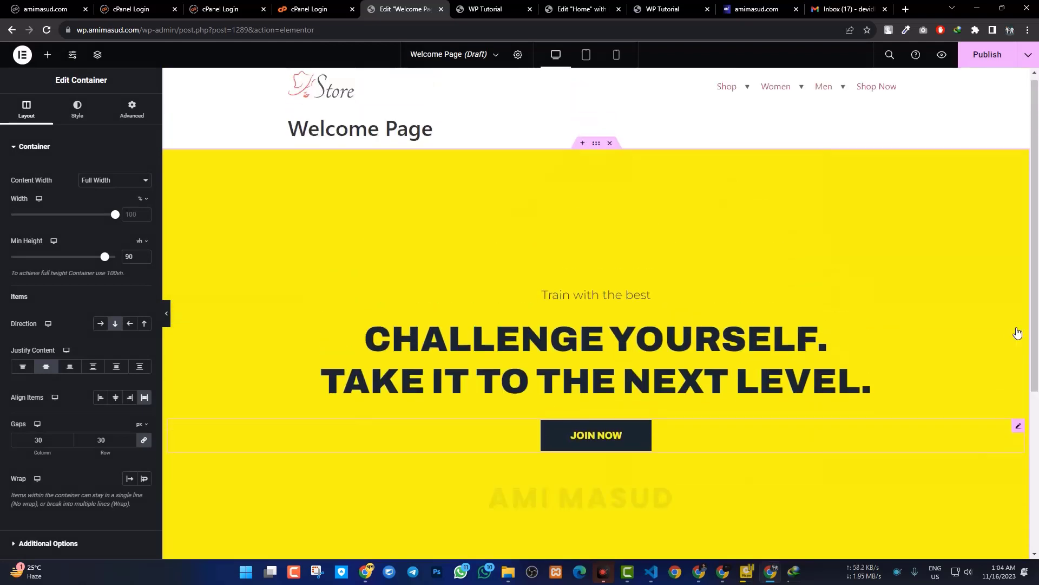
- Replace the first line of the block's large heading with "Thanks for submit", keeping the line break, and publish the page
scroll(961, 323, "down", 1)
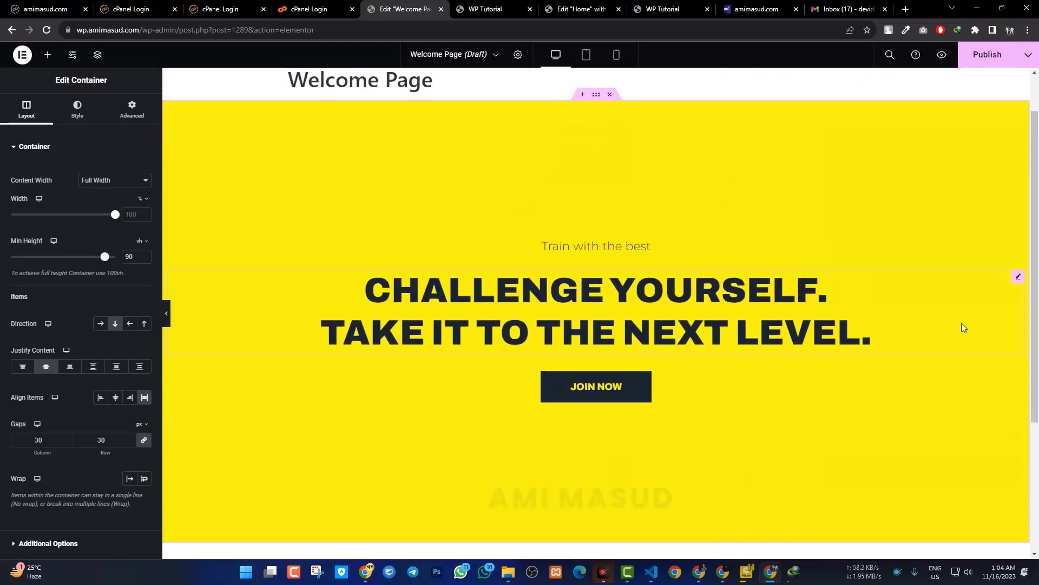
left_click(1020, 279)
left_click_drag(95, 199, 2, 186)
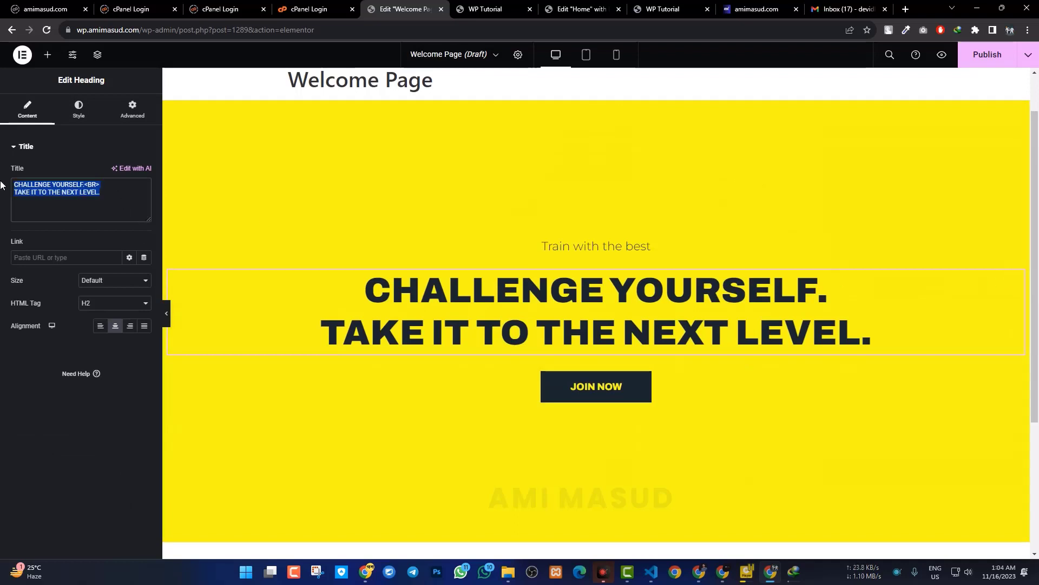
left_click_drag(87, 185, 23, 184)
key("BackSpace")
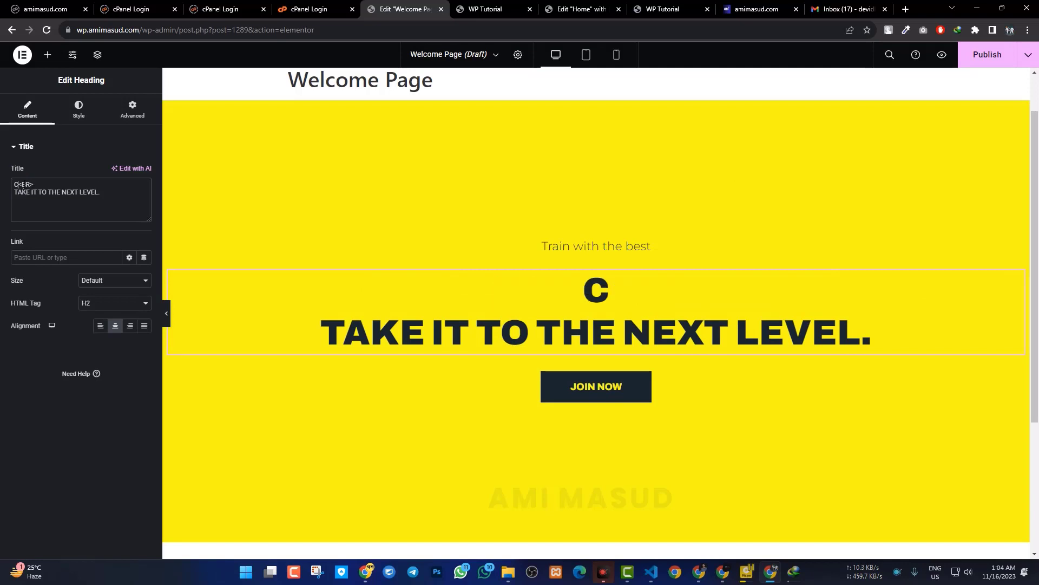
key("BackSpace")
type("Thanks")
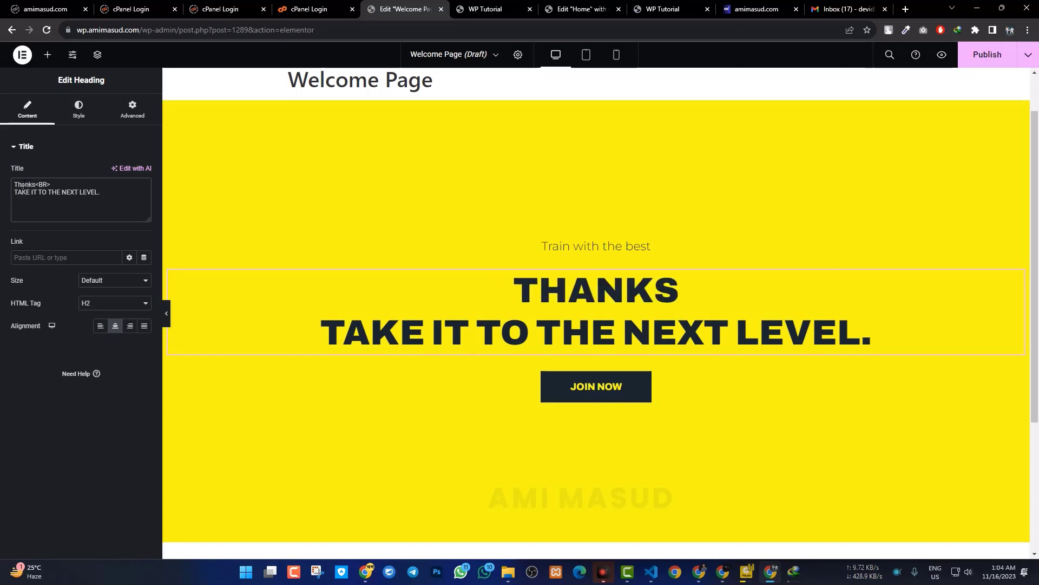
type(" sub")
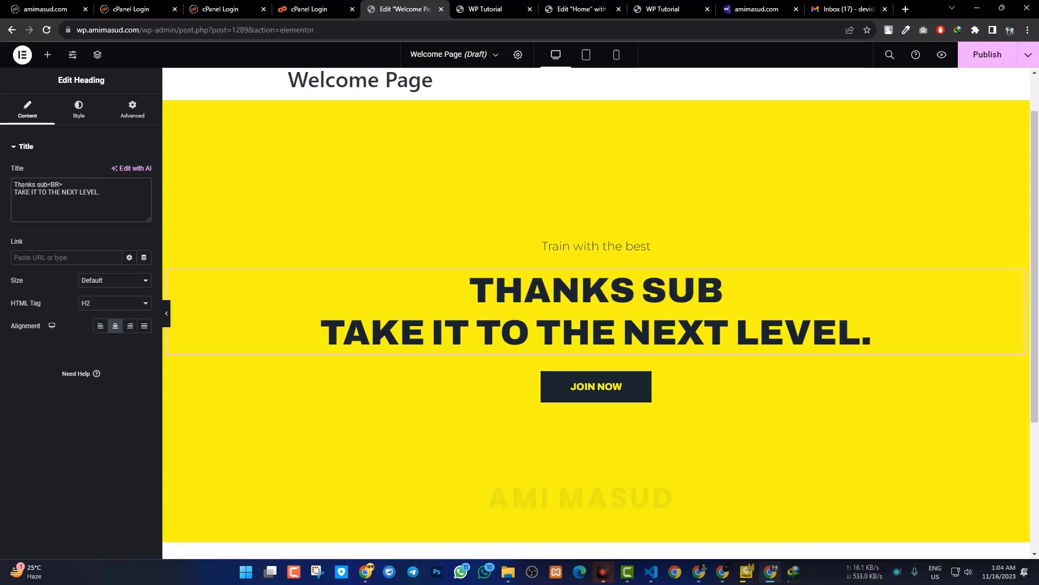
type("mit")
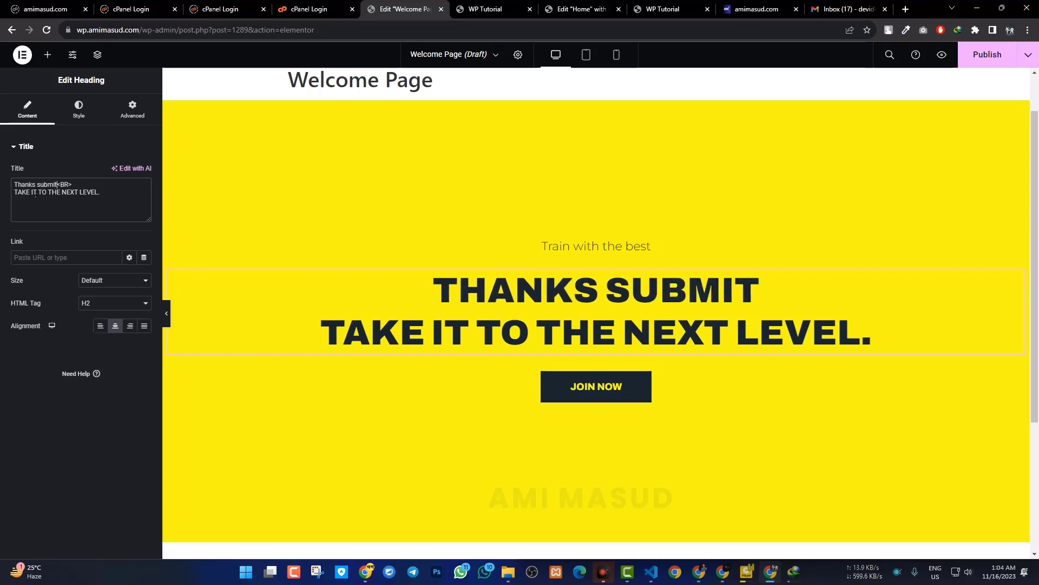
left_click(36, 185)
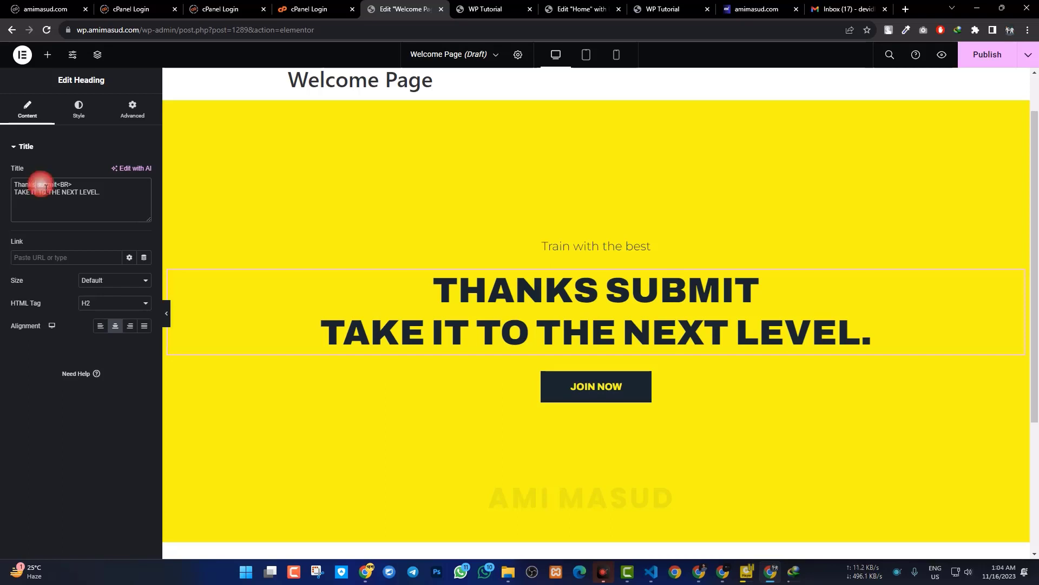
type("for")
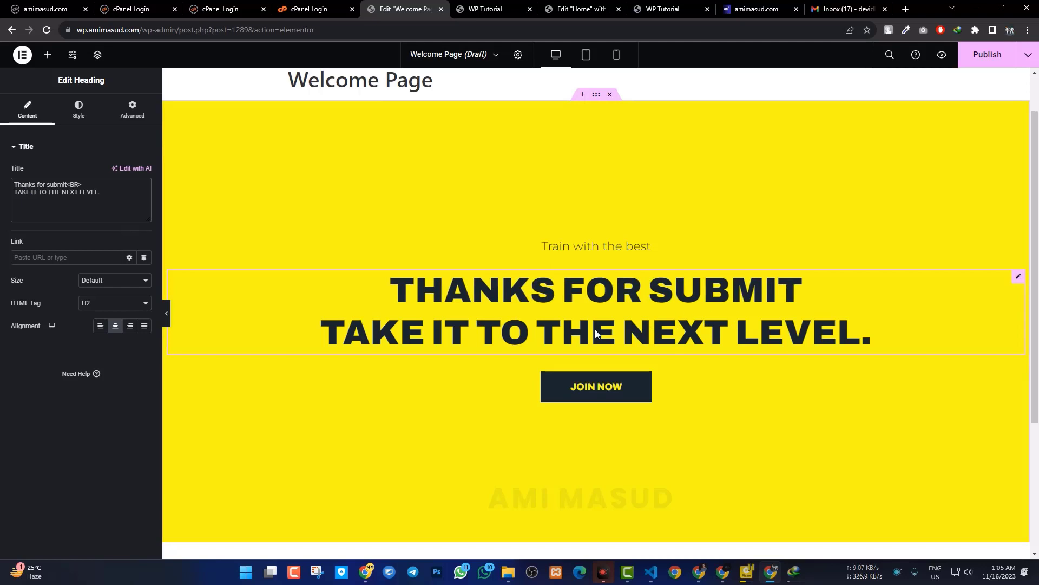
left_click(995, 61)
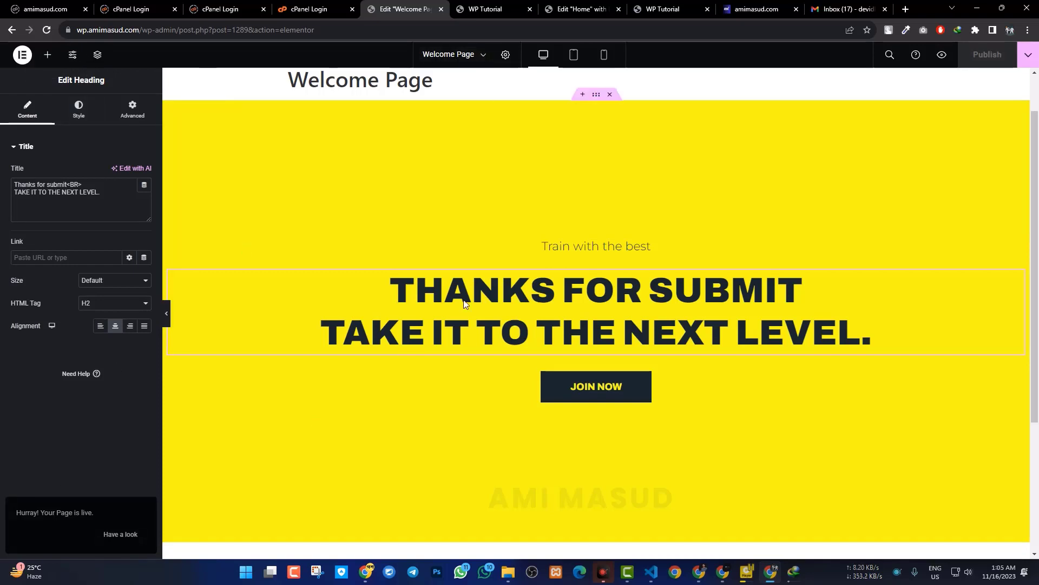
left_click(73, 57)
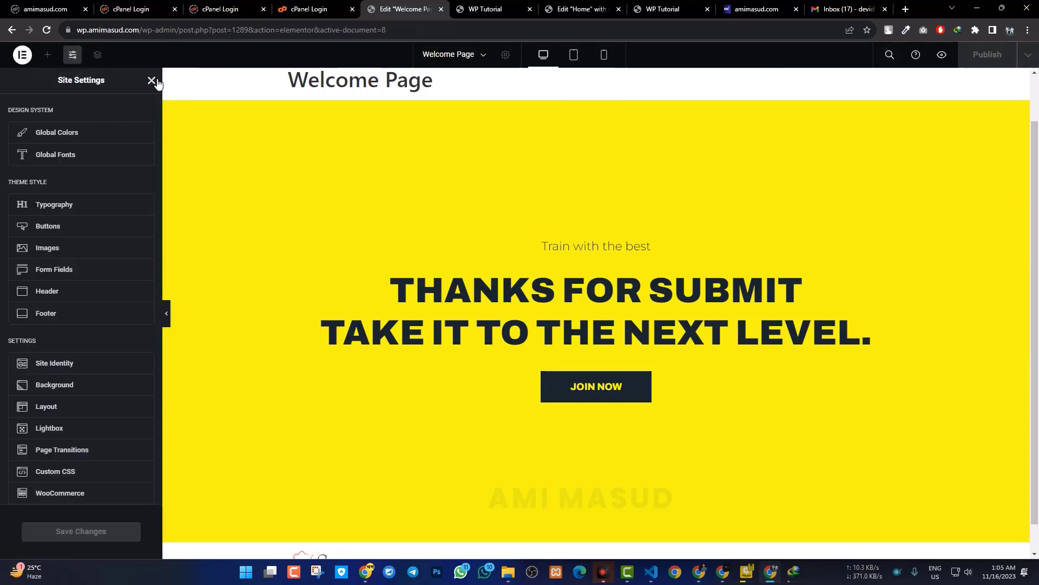
left_click(151, 80)
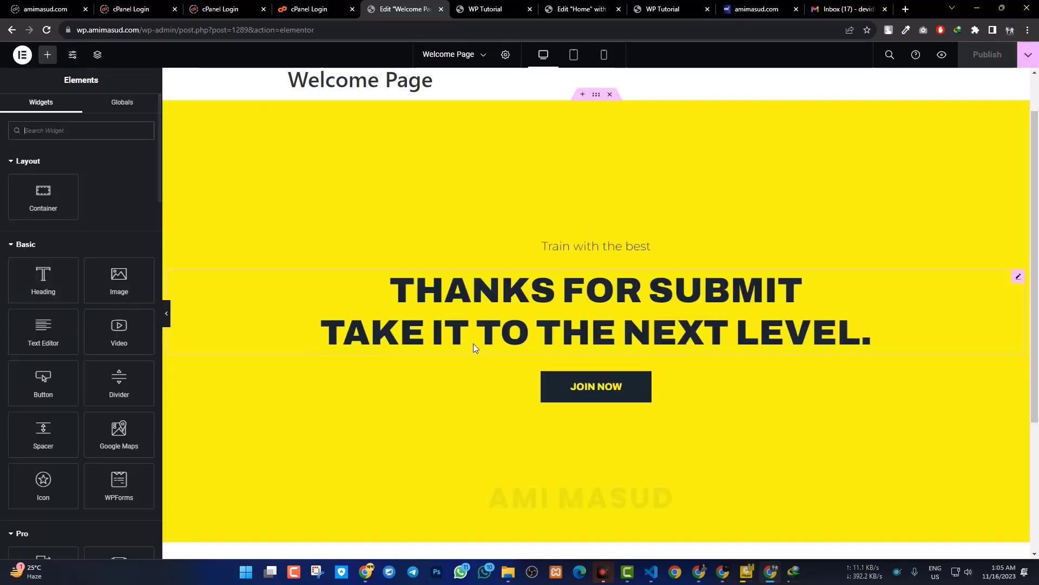
left_click(483, 55)
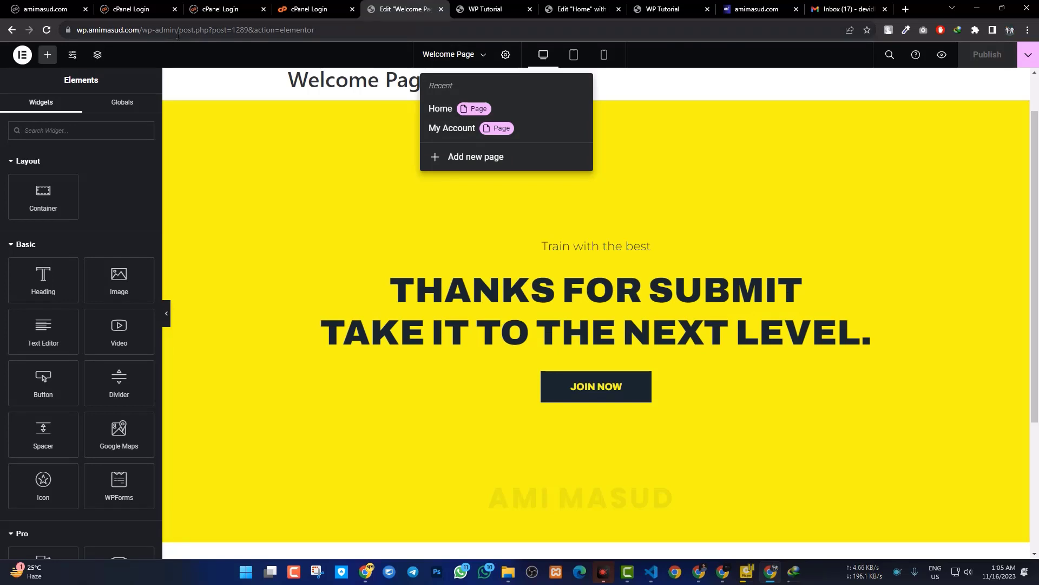
- Go to the site's wp-admin dashboard, list all pages, and open the live Welcome Page in a new browser tab
left_click_drag(179, 33, 315, 32)
key("BackSpace")
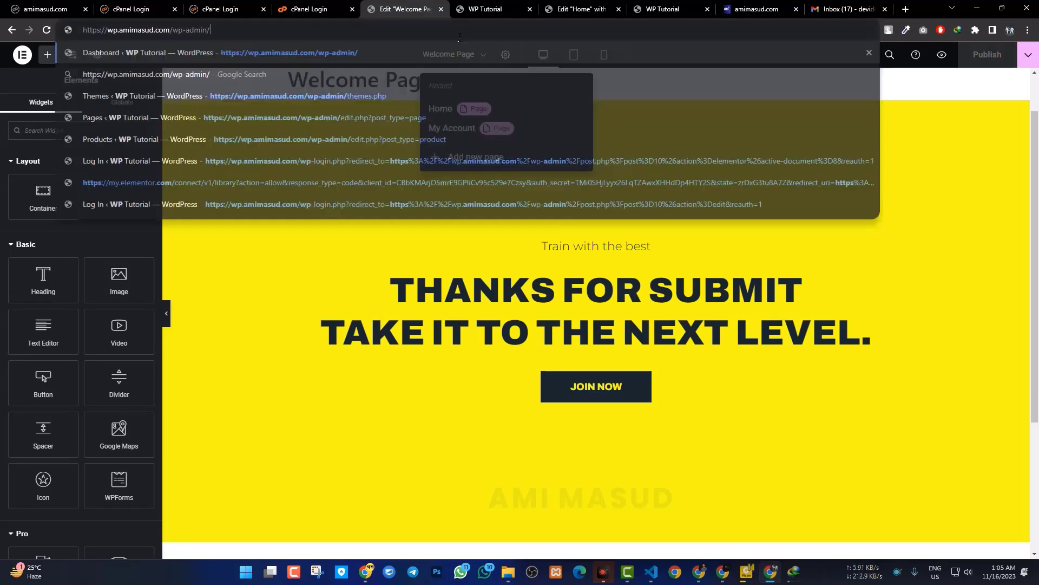
key("Return")
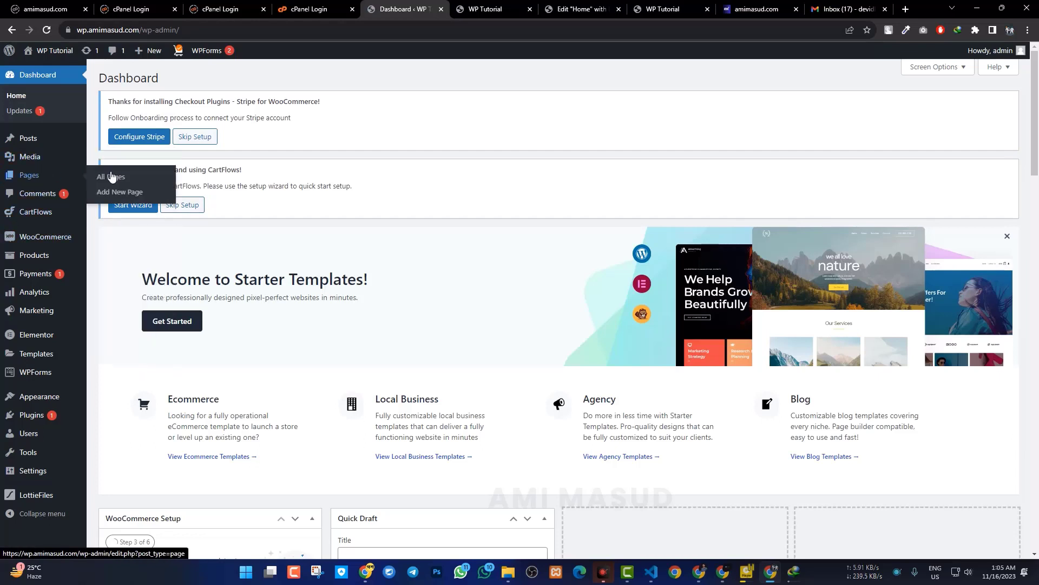
left_click(110, 179)
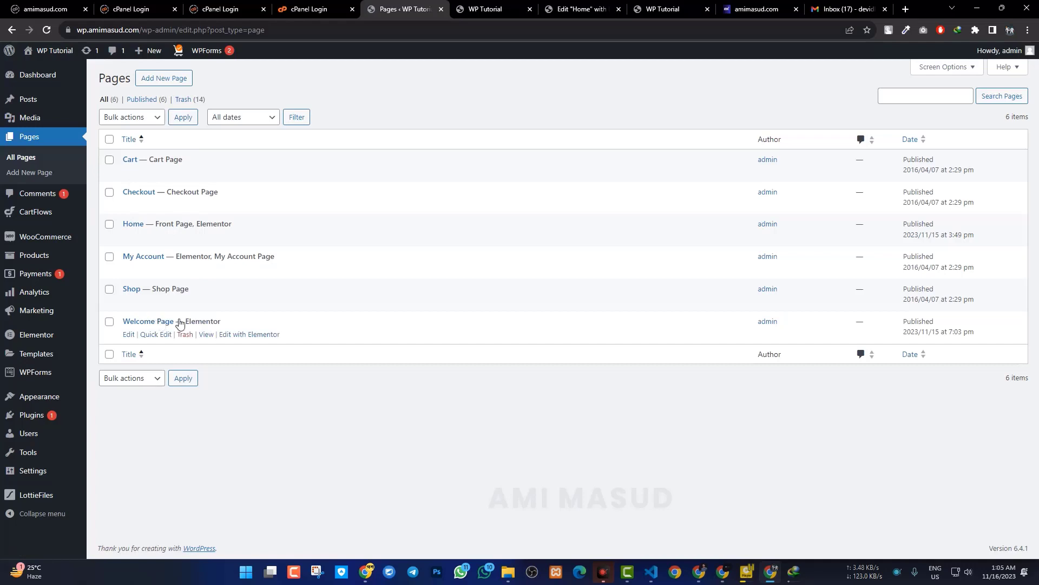
right_click(207, 334)
left_click(238, 342)
left_click(450, 9)
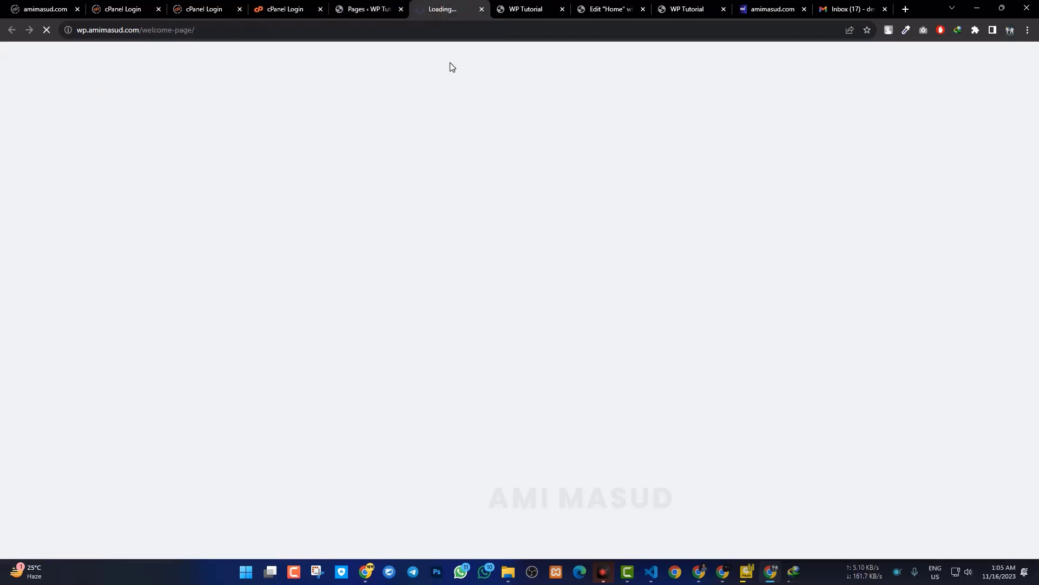
- Look over the live Welcome Page, close its browser tab, and return to the Home page in the Elementor editor
scroll(288, 372, "down", 2)
scroll(332, 216, "up", 2)
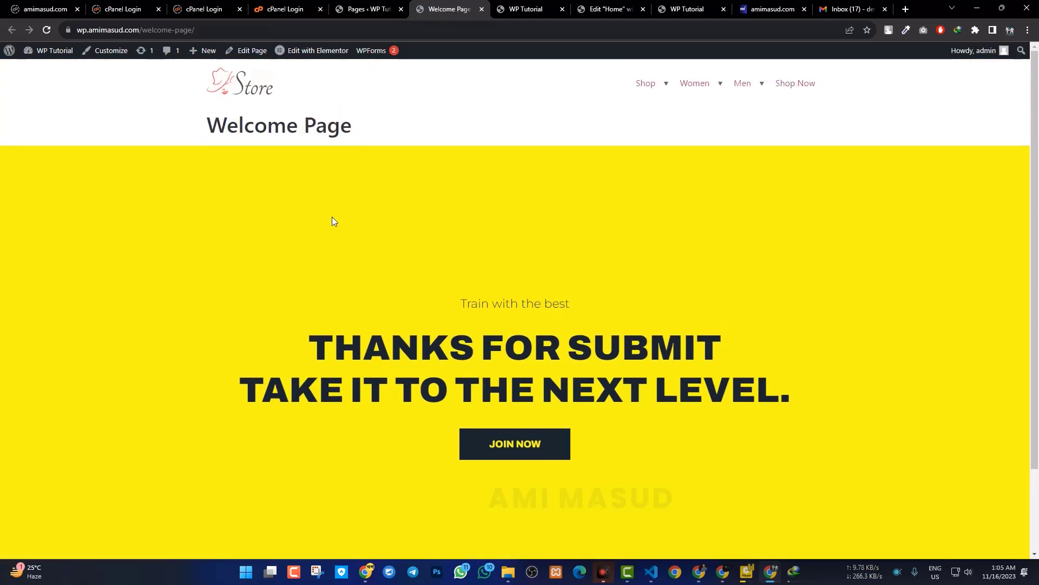
left_click(687, 8)
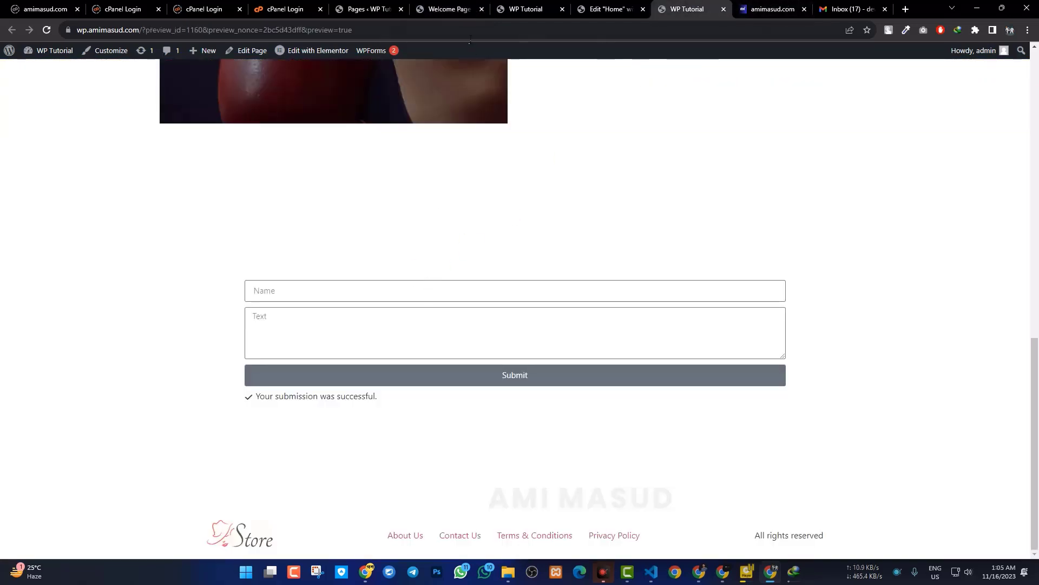
left_click(368, 9)
left_click(441, 9)
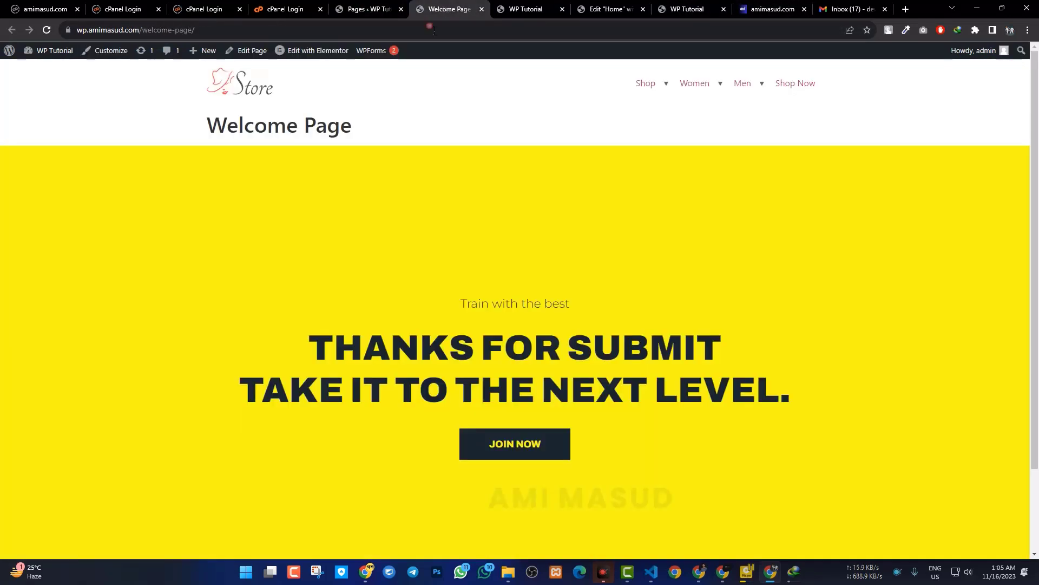
left_click(481, 8)
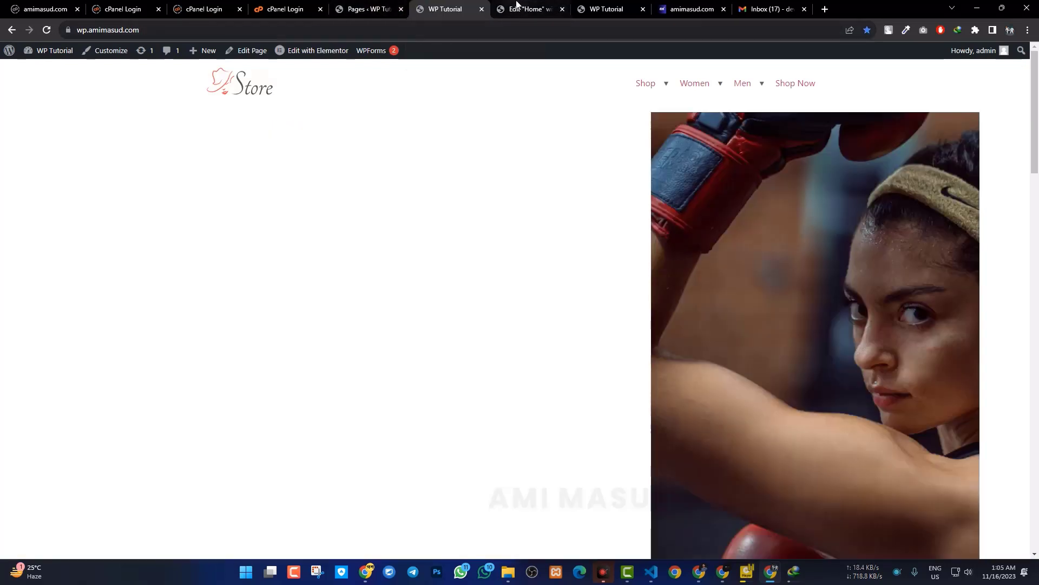
left_click(515, 9)
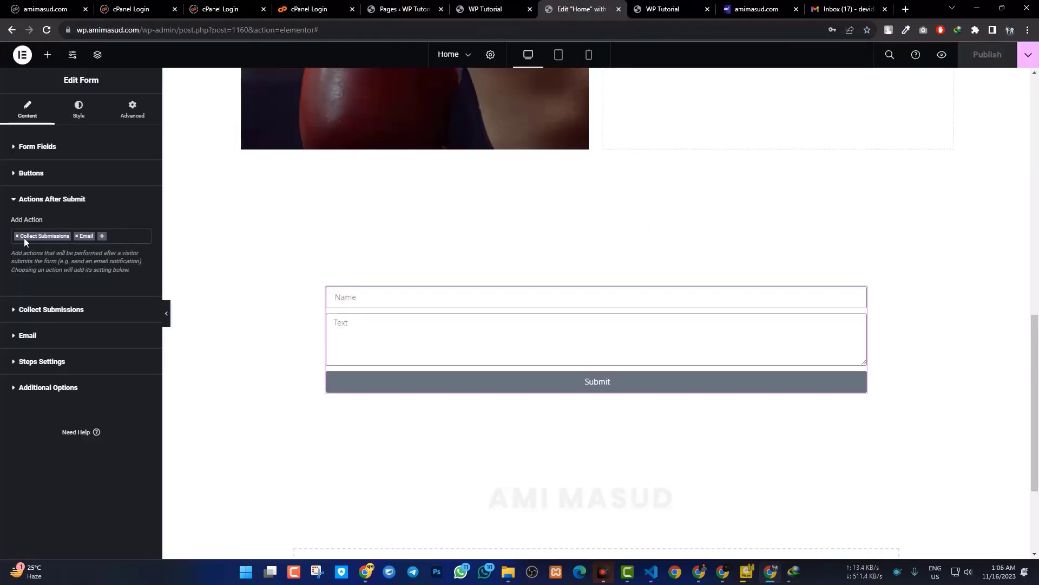
- Try adding Redirect to the form's actions after submit, and take it out again
left_click(124, 238)
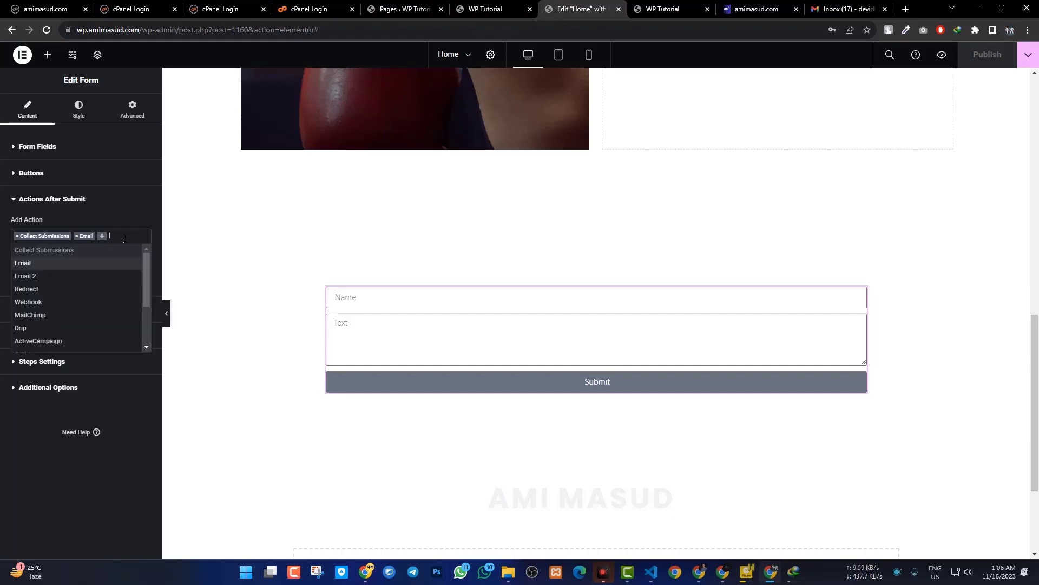
left_click(31, 289)
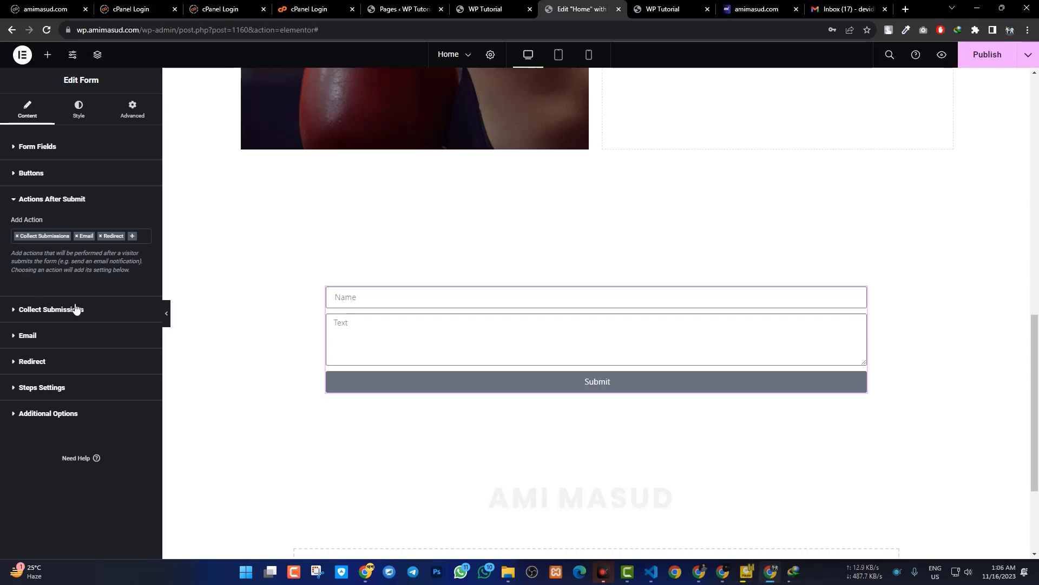
left_click(138, 236)
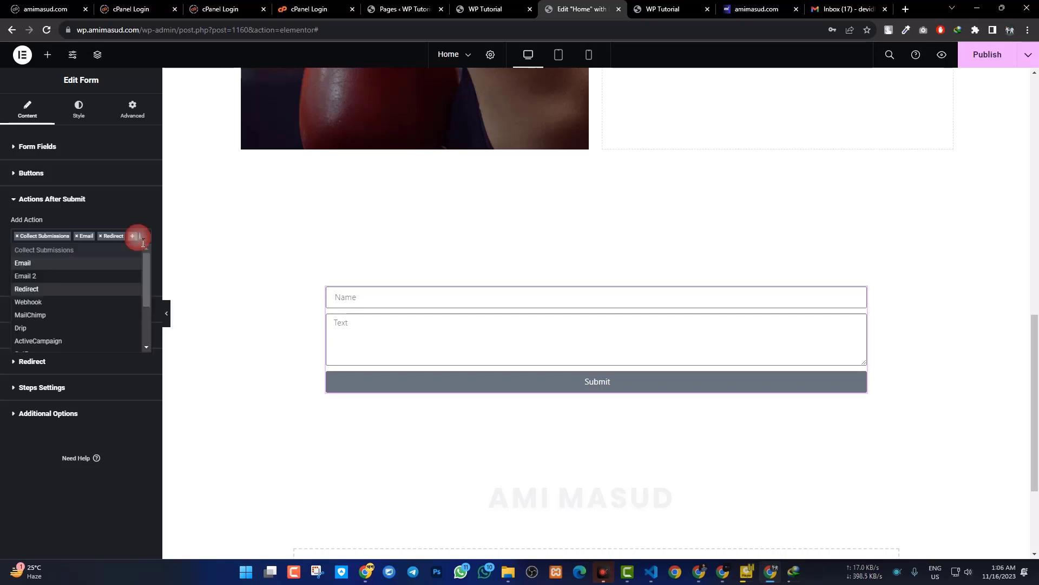
left_click(26, 289)
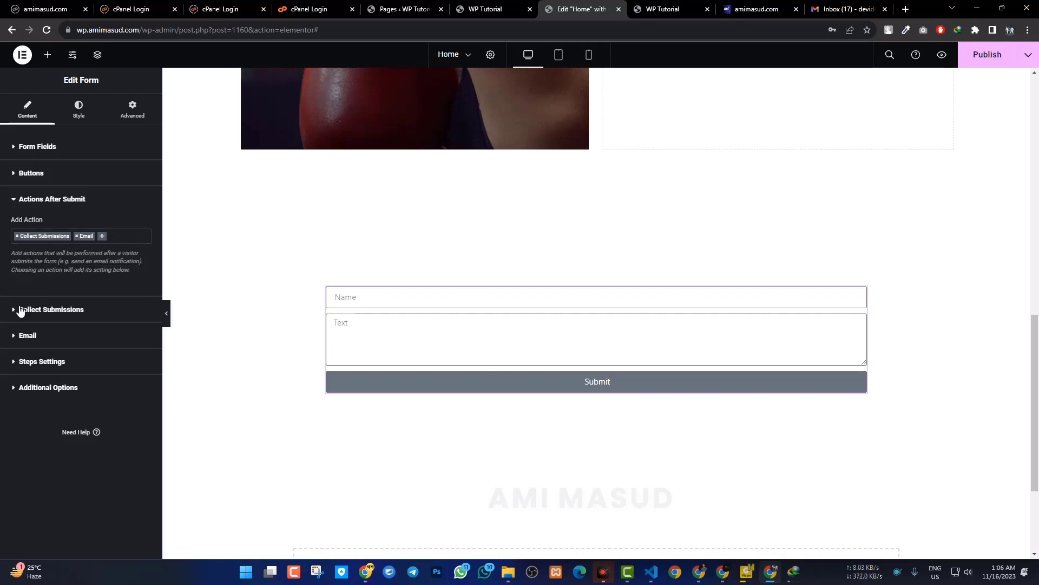
- Examine the form's Additional Options, Steps Settings, Email and Collect Submissions settings without changing them
left_click(23, 310)
left_click(19, 229)
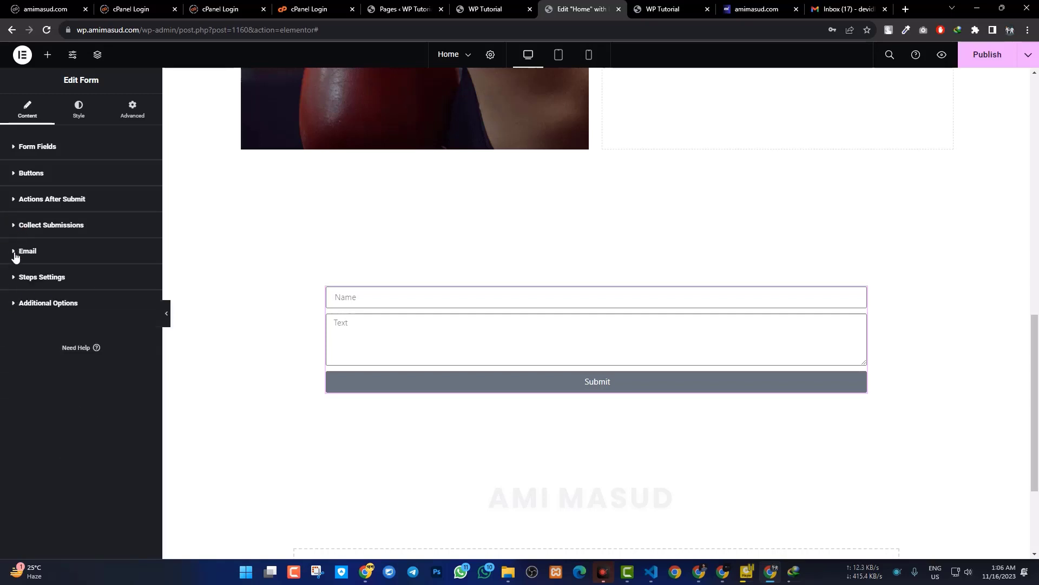
left_click(17, 304)
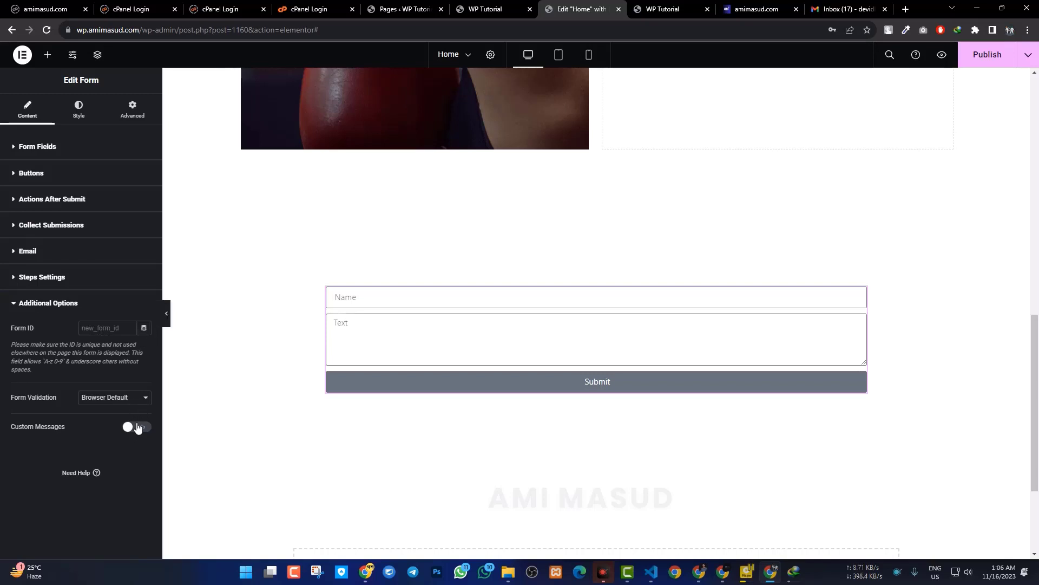
left_click(134, 399)
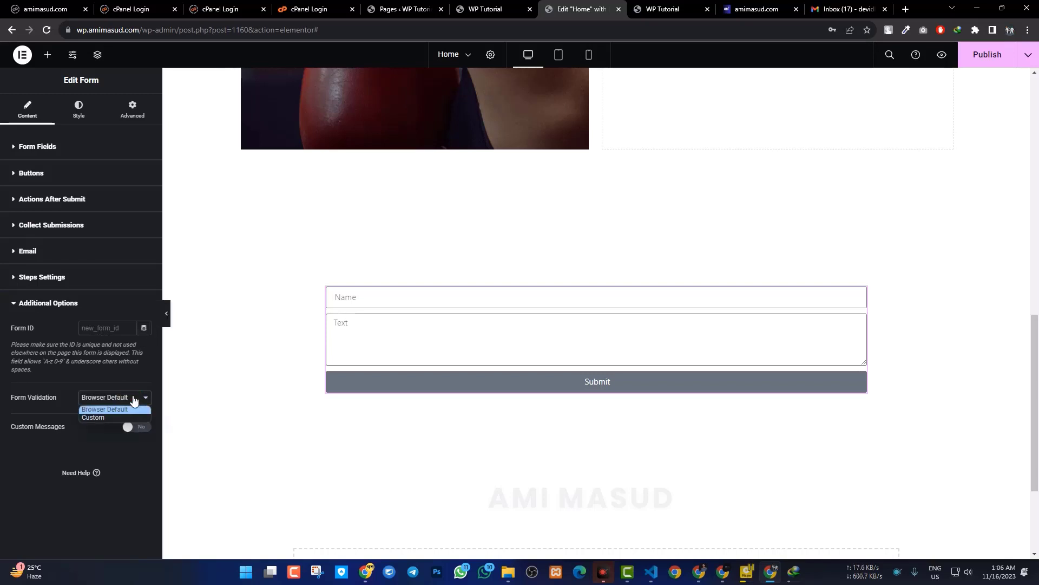
left_click(134, 398)
left_click(135, 398)
left_click(135, 399)
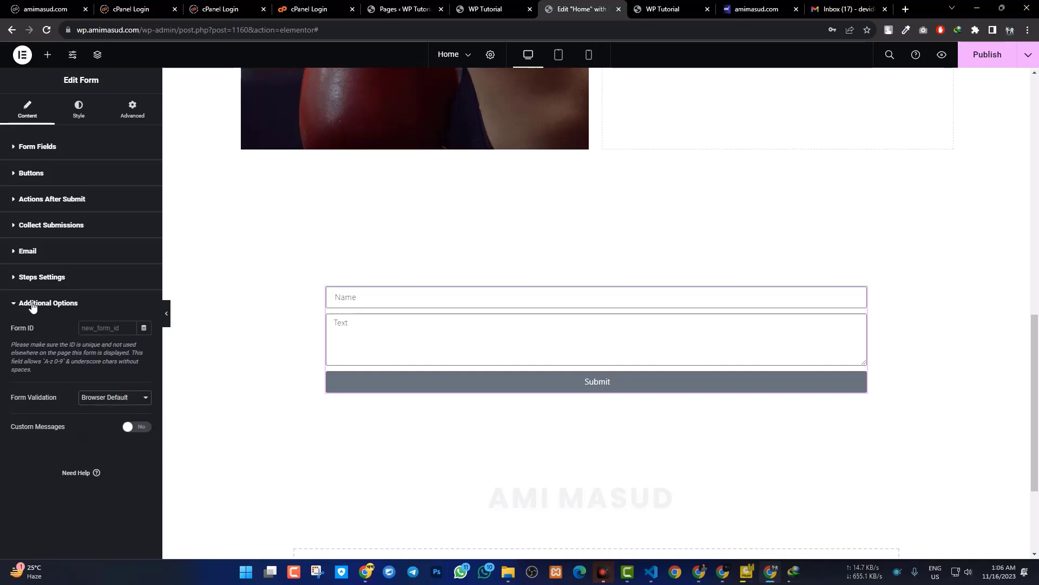
left_click(19, 279)
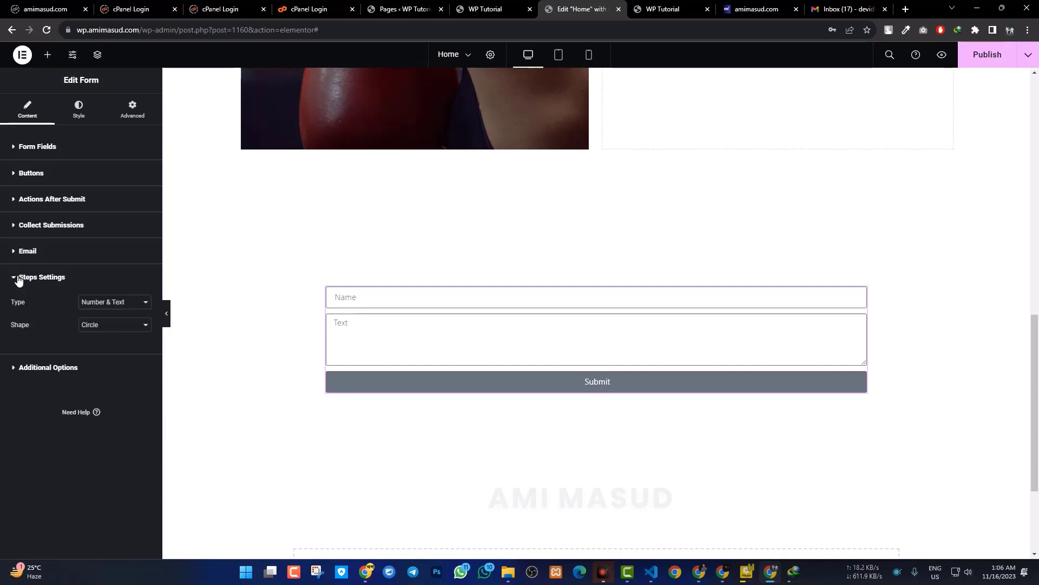
left_click(18, 278)
left_click(19, 252)
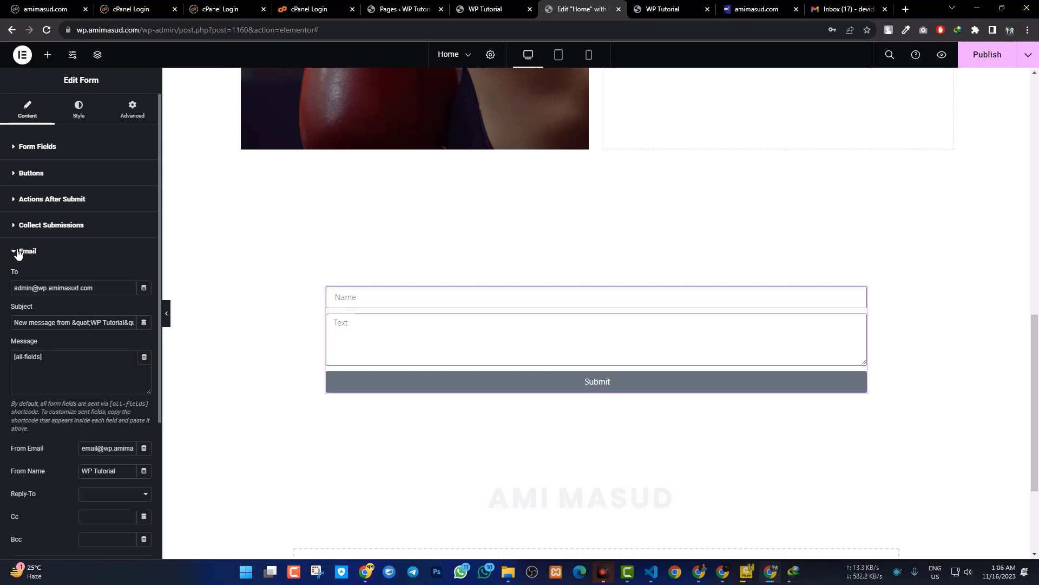
left_click(18, 252)
left_click(18, 225)
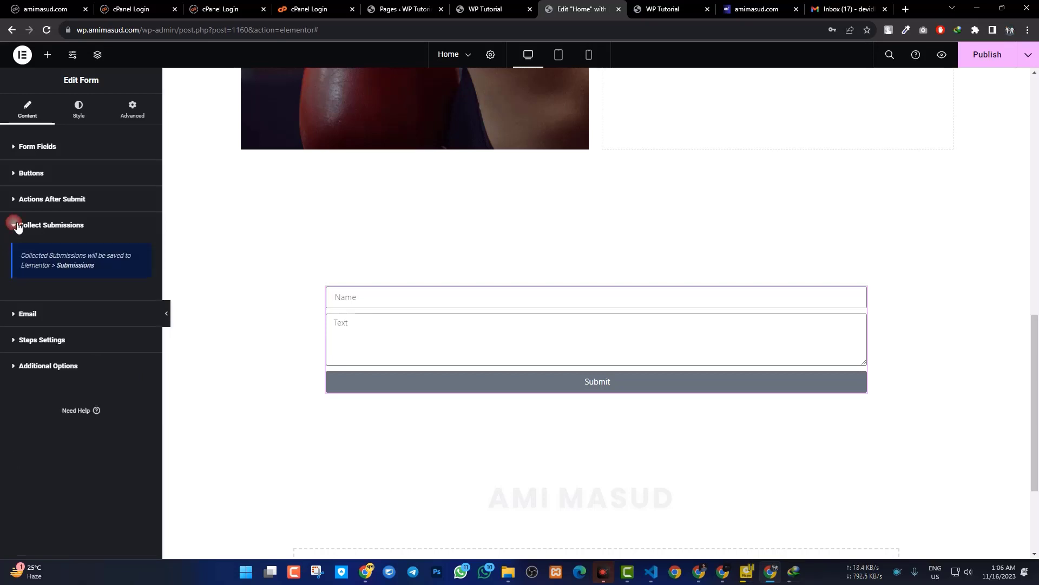
- View the collected Elementor submissions, place that browser tab beside the Pages tab, and return to the Home page editor
left_click(76, 266)
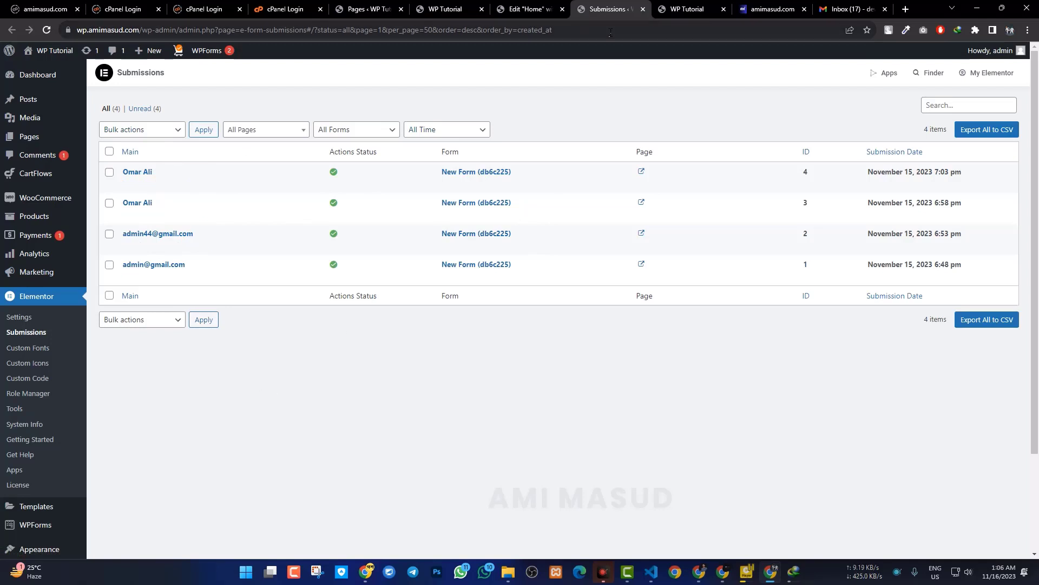
left_click_drag(628, 14, 466, 11)
left_click(601, 8)
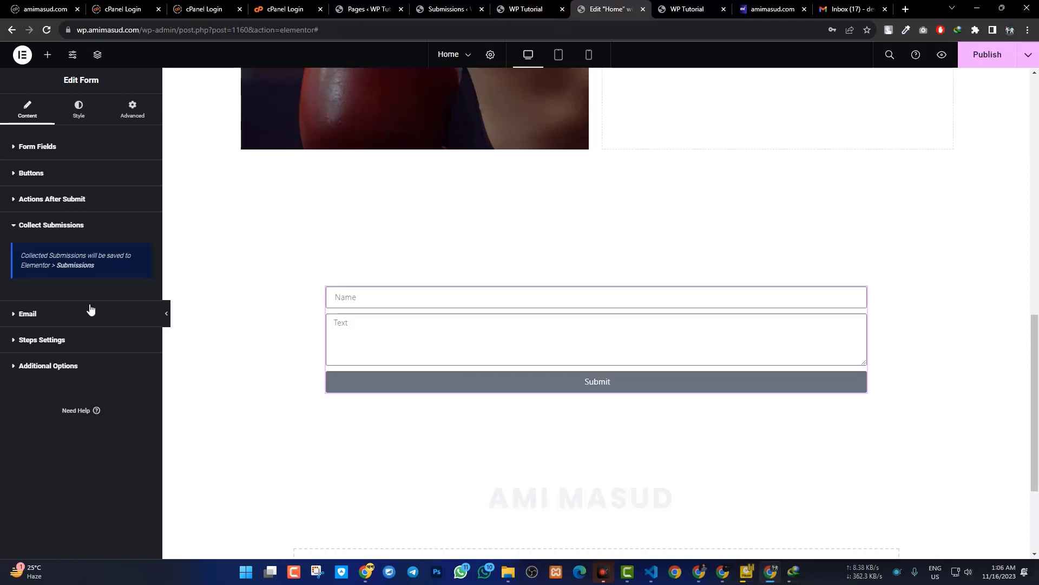
- Add Redirect to the form's actions after submit, alongside Collect Submissions and Email
left_click(22, 230)
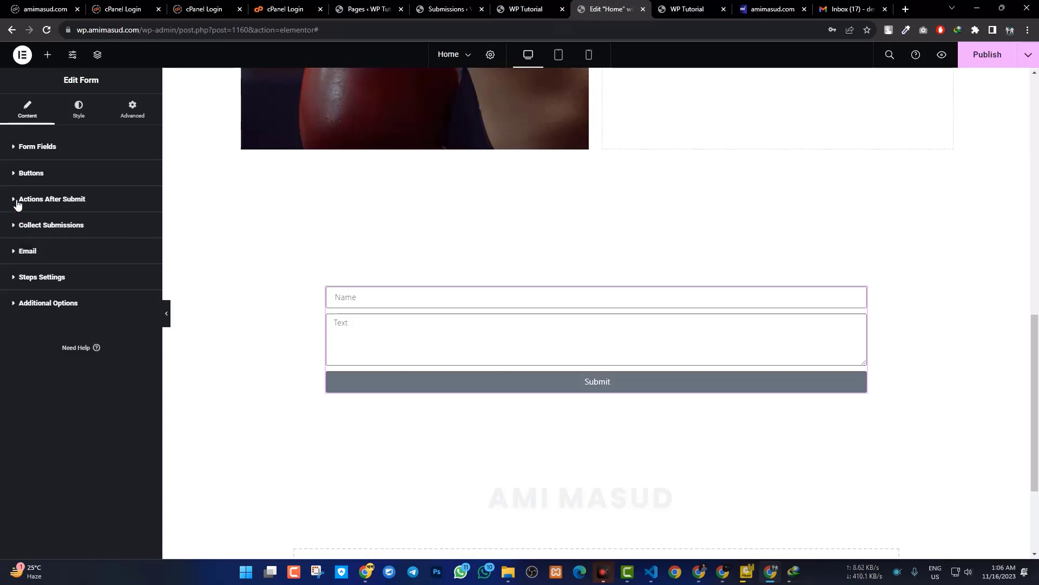
left_click(18, 201)
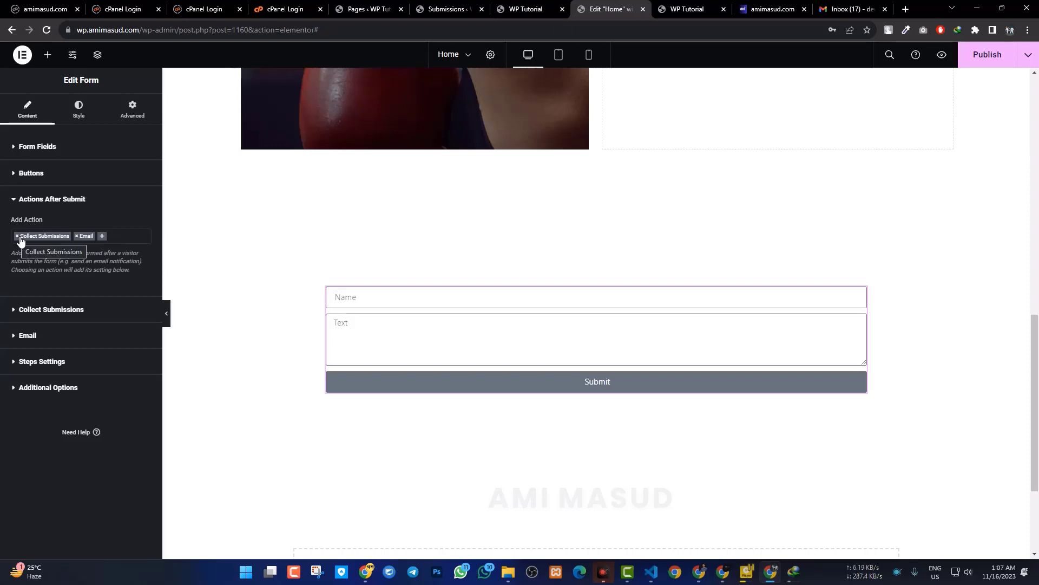
left_click(121, 243)
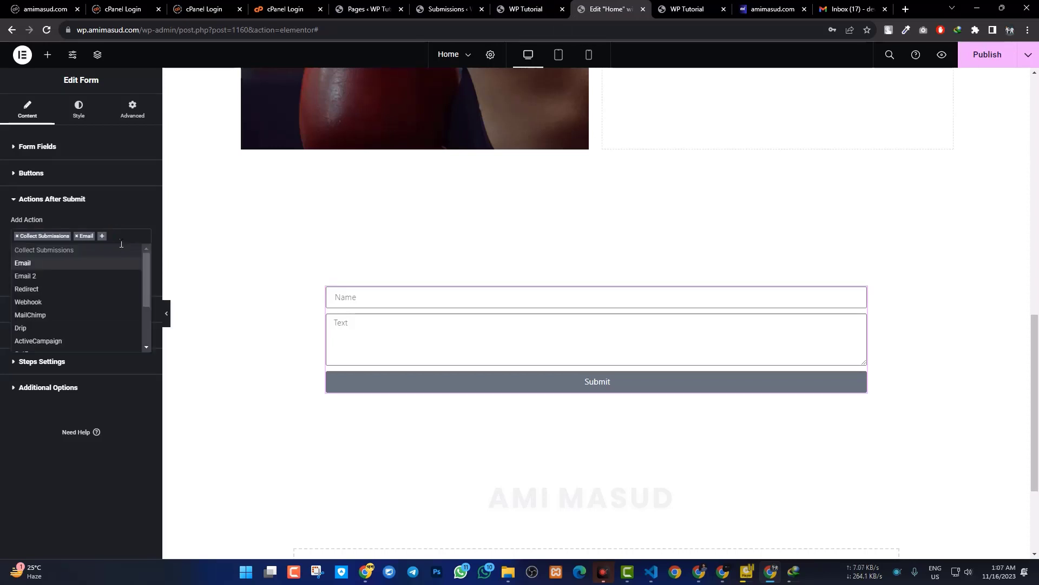
left_click(37, 288)
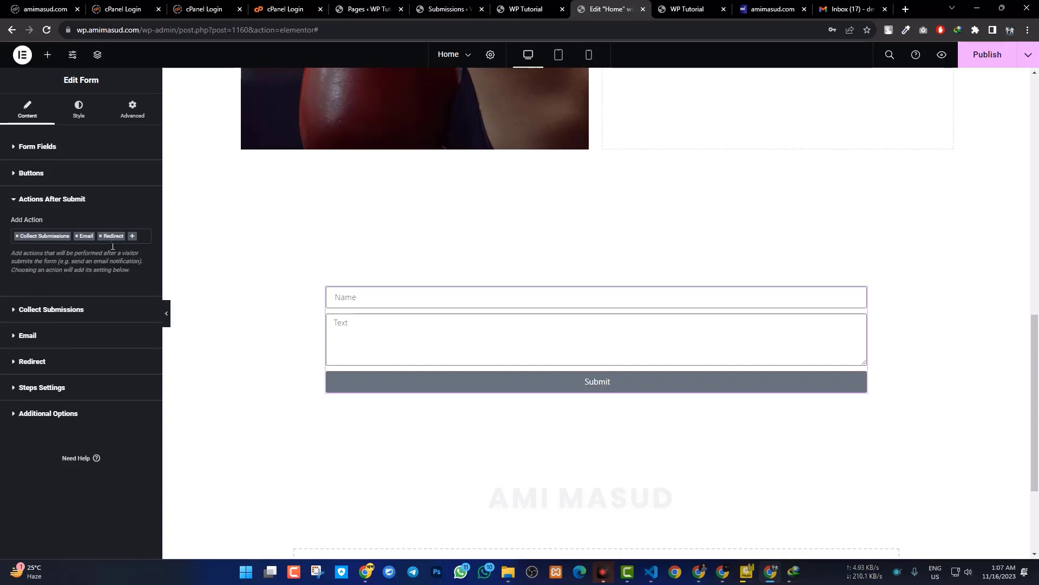
left_click(110, 236)
left_click(110, 235)
- Look through the form's Additional Options and the dynamic tags offered for the Form ID
left_click(18, 414)
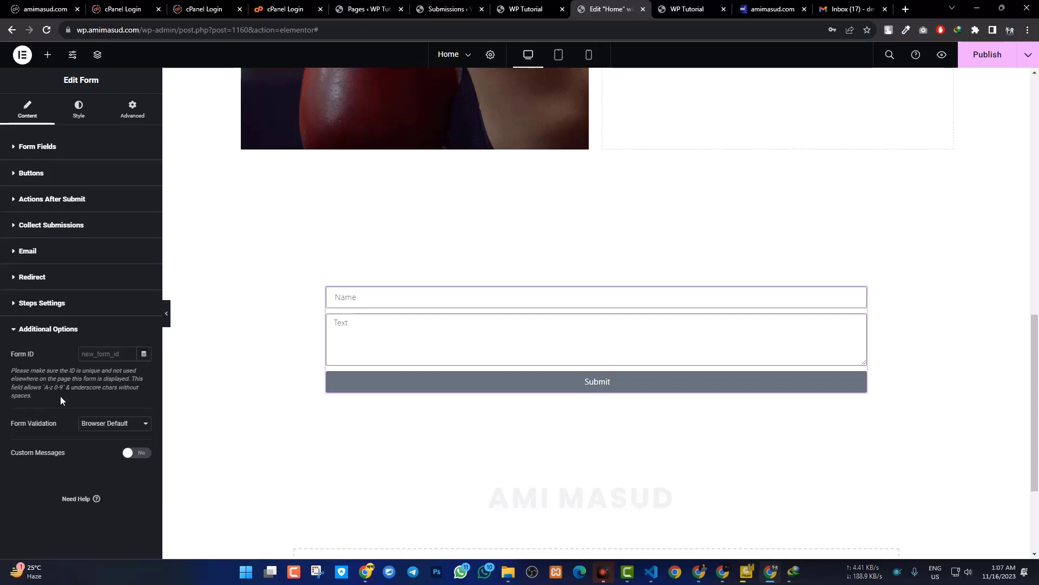
left_click(144, 353)
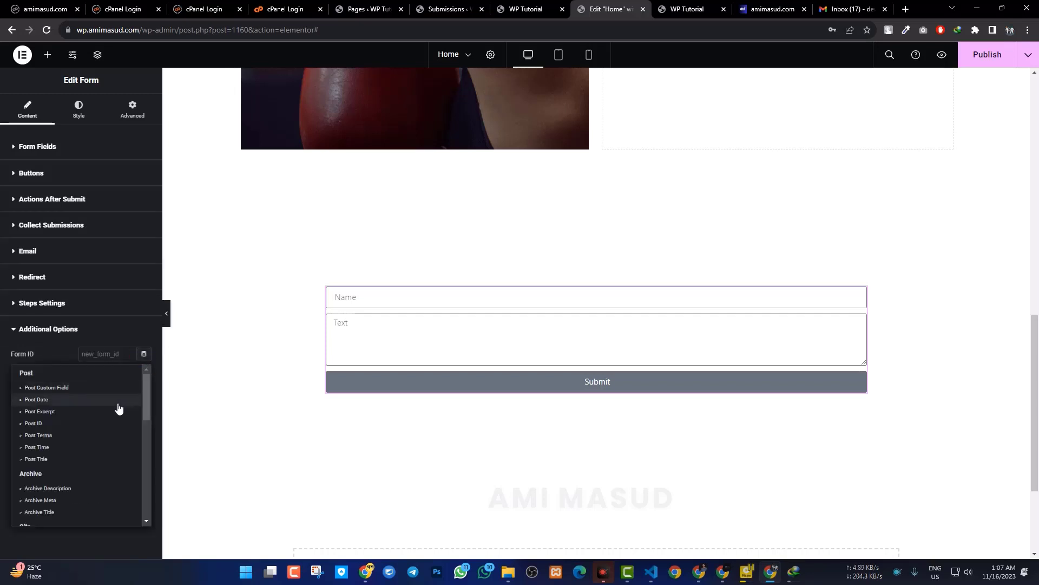
scroll(116, 403, "down", 7)
scroll(114, 404, "up", 5)
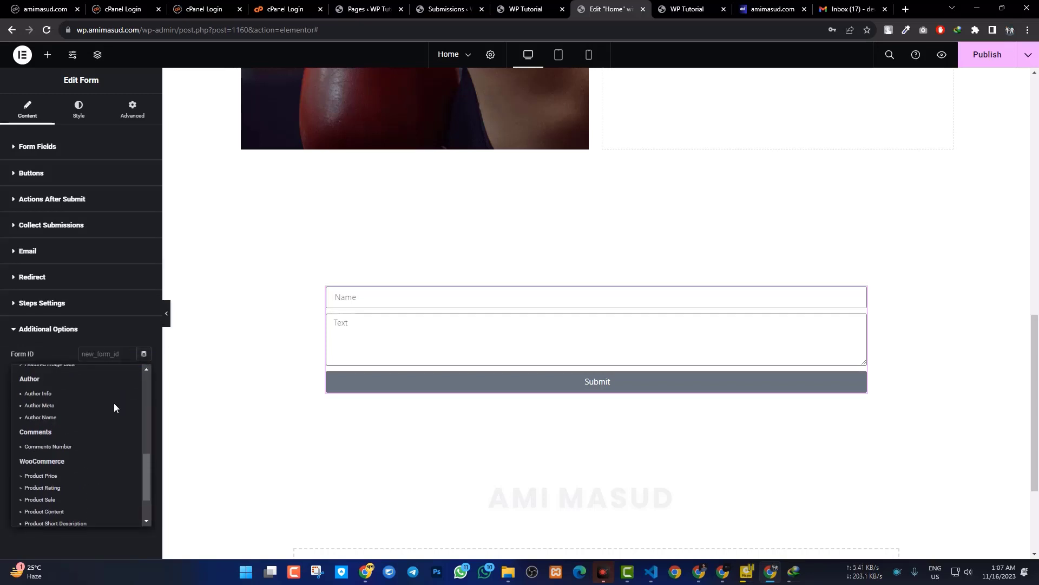
scroll(117, 407, "up", 2)
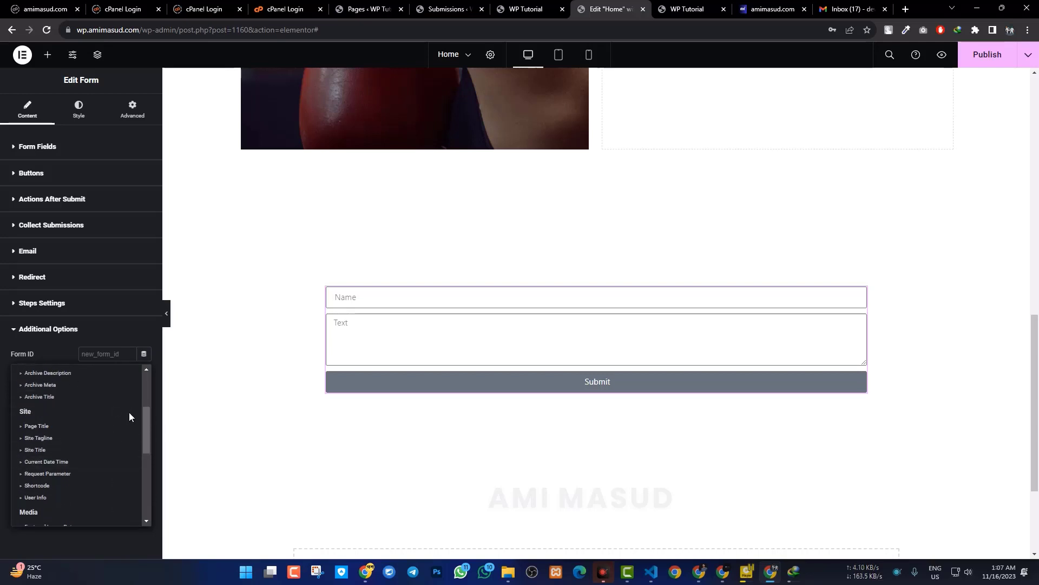
left_click(51, 329)
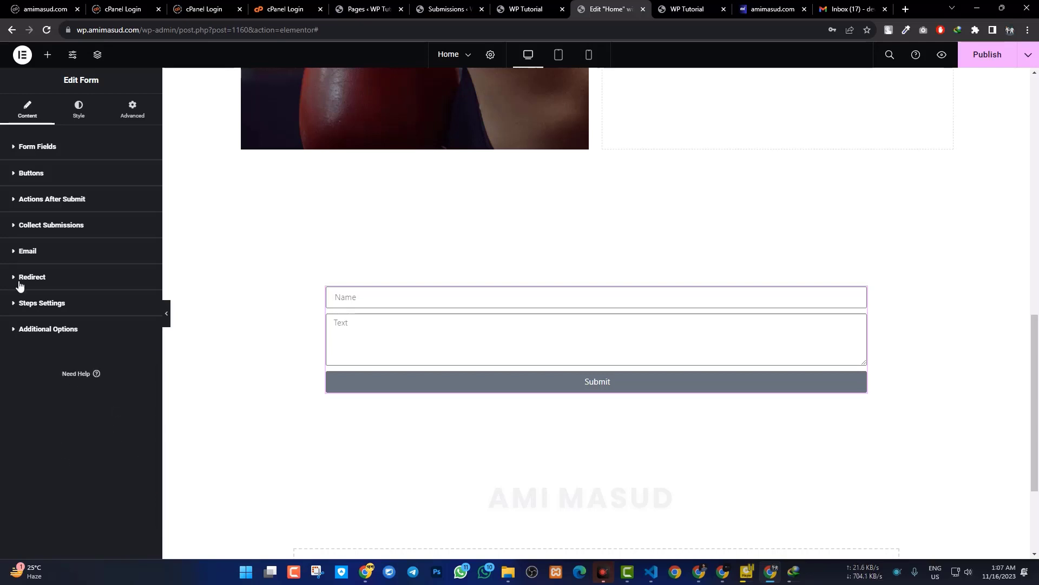
- Remove Redirect from the form's actions after submit and add it again
left_click(17, 200)
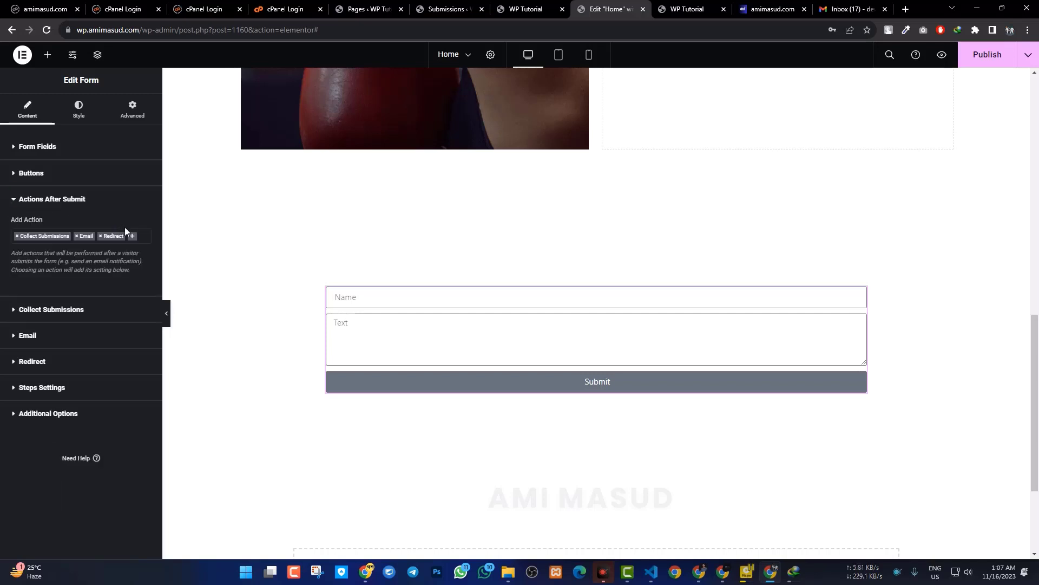
left_click(101, 237)
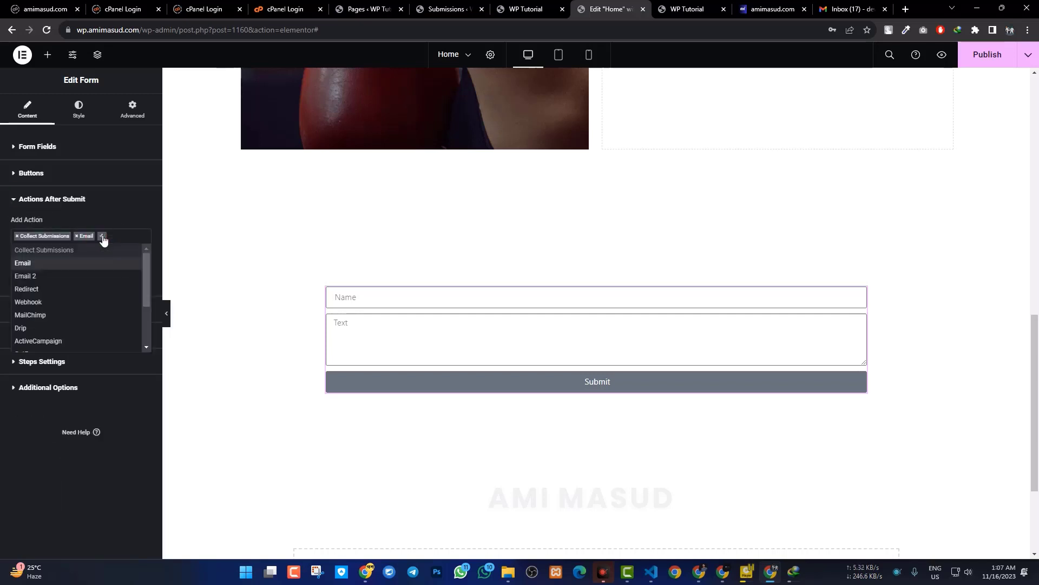
left_click(9, 209)
left_click(19, 201)
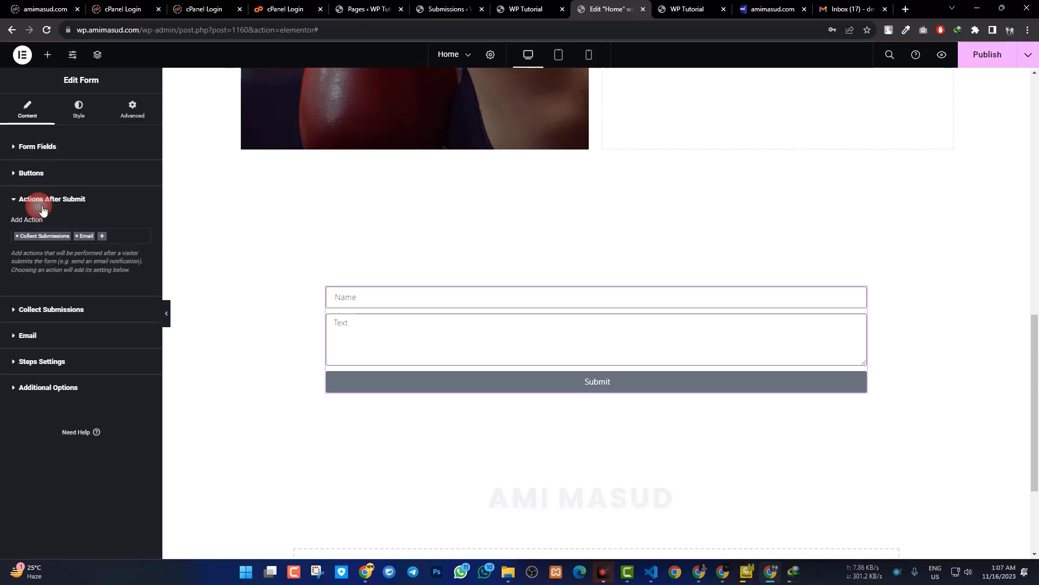
left_click(125, 236)
left_click(49, 288)
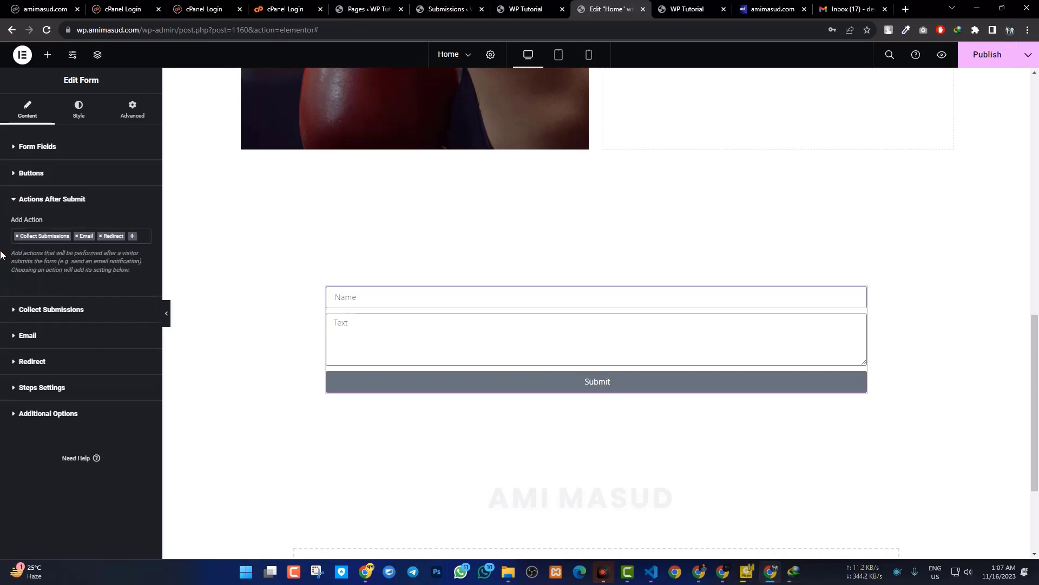
- Open the form's Redirect settings, copy the Welcome Page's link from the WordPress pages list, and return to the Home page editor
left_click(16, 201)
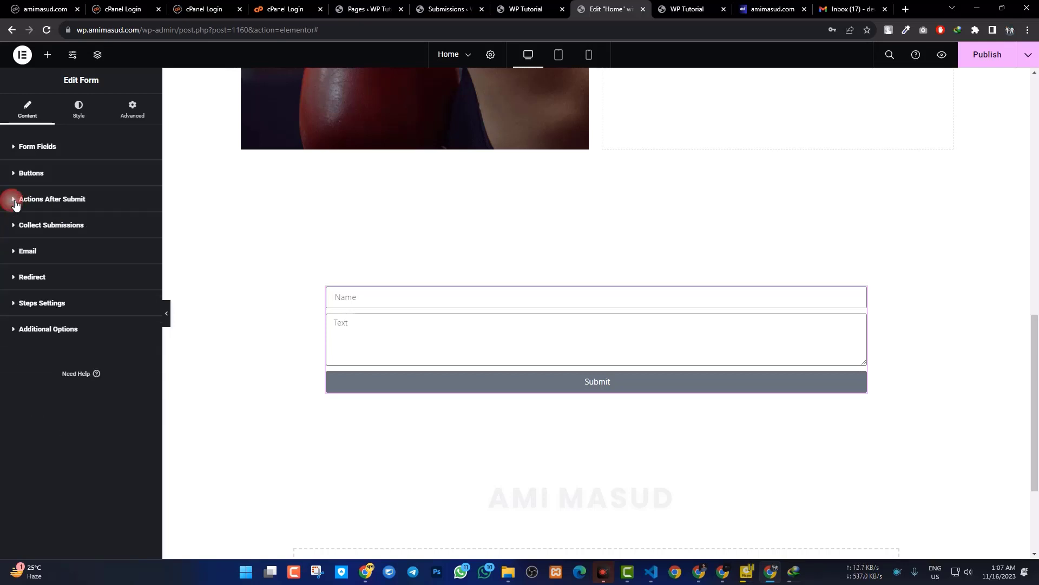
left_click(18, 278)
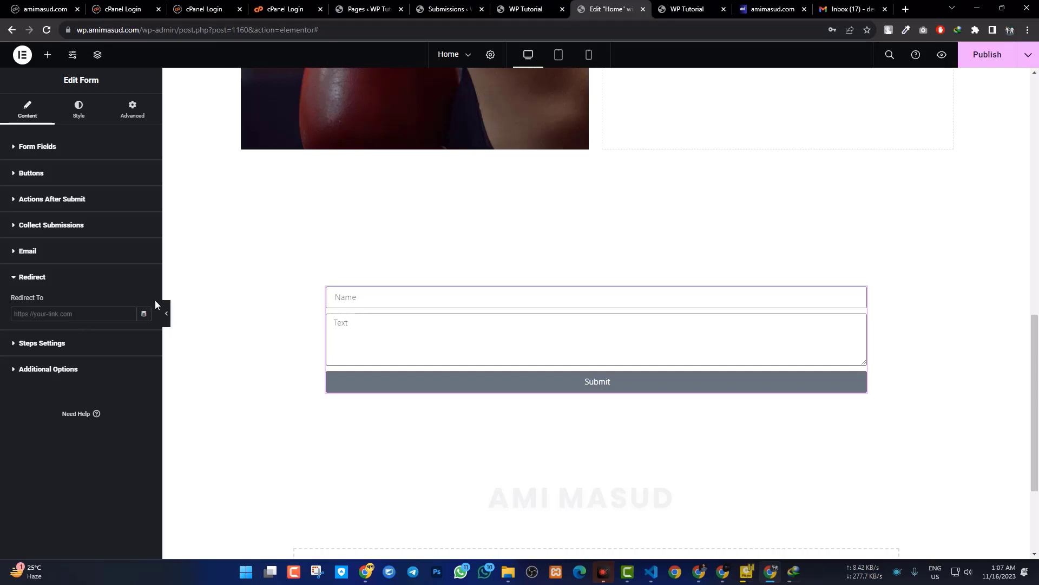
left_click(360, 8)
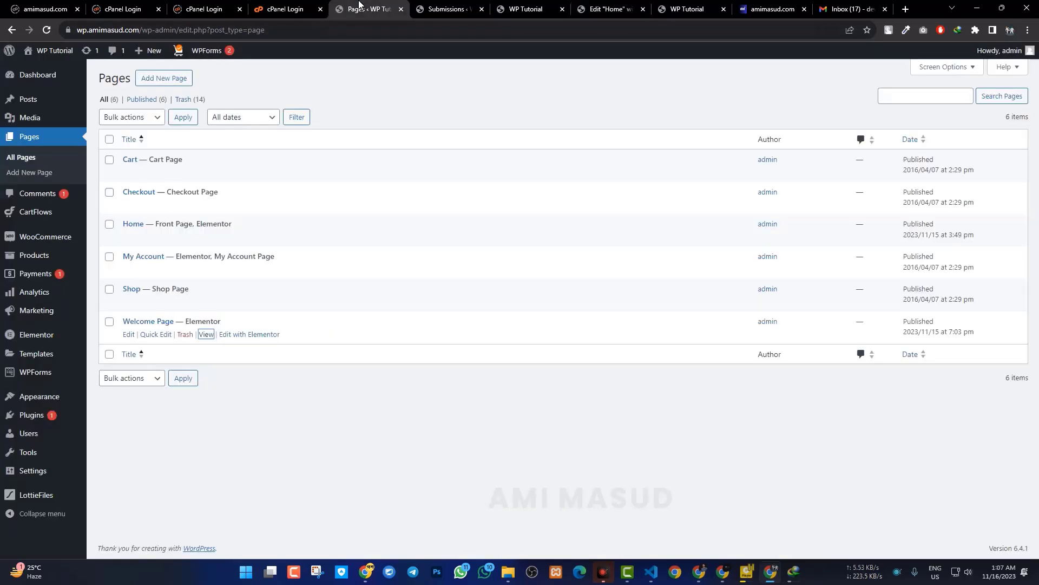
right_click(208, 333)
left_click(252, 414)
left_click(610, 9)
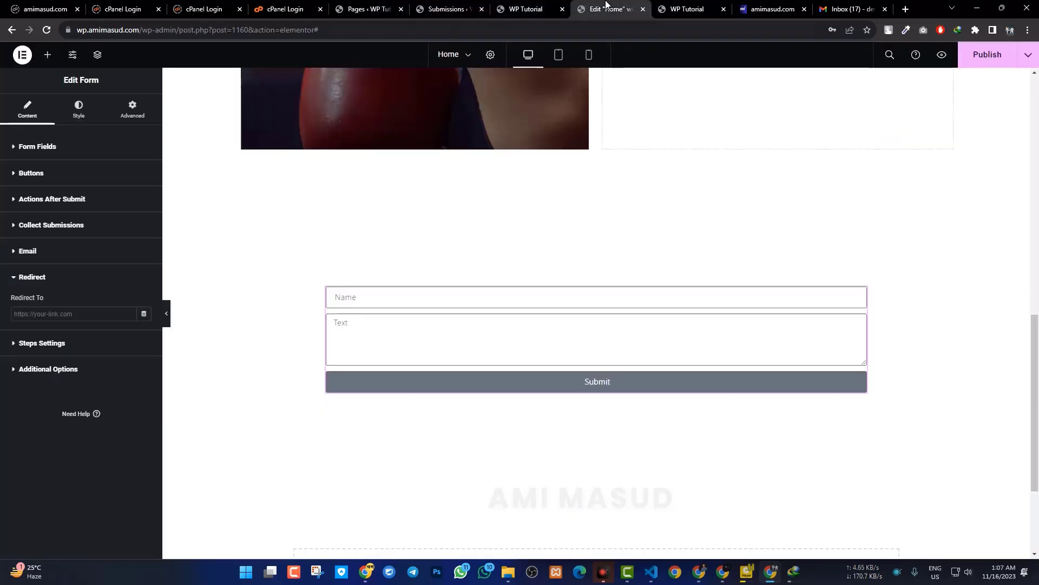
left_click(71, 315)
key("ctrl+v")
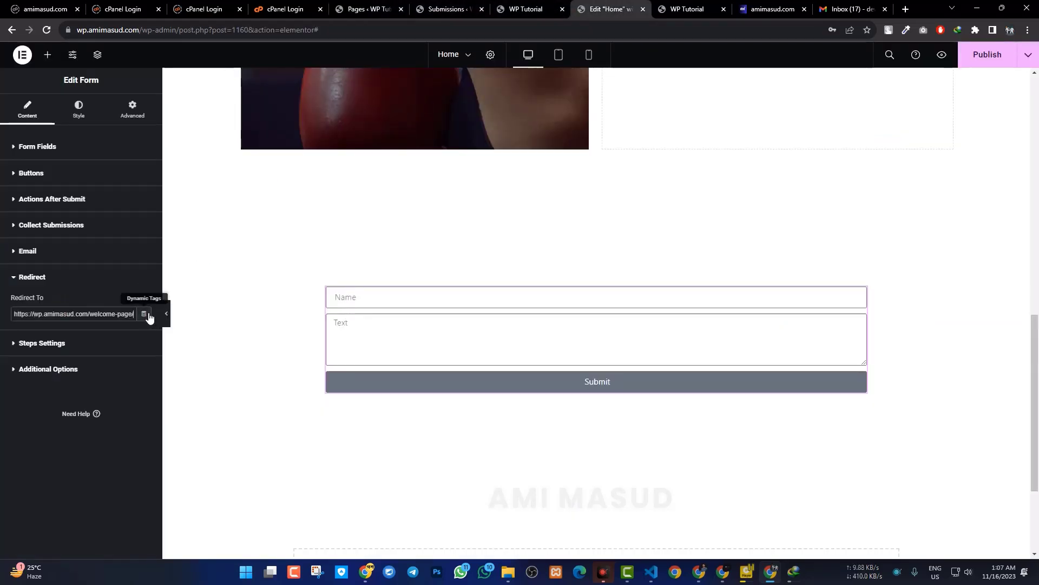
left_click(986, 54)
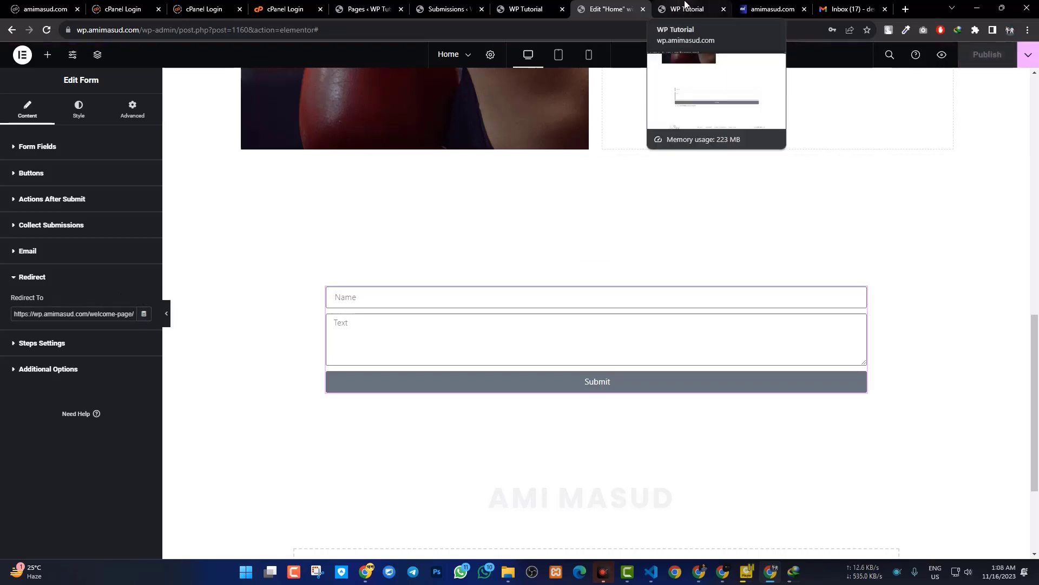
- Reload the Home page preview and submit the form with the person's name and the text "wwwwwwwwwwww" to test the redirect
left_click(684, 8)
left_click(47, 29)
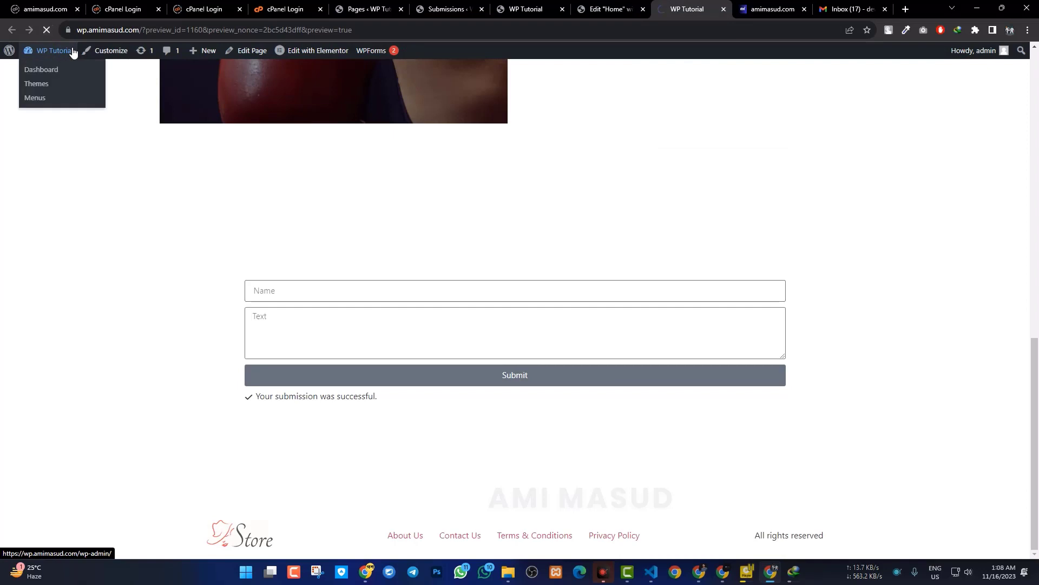
left_click(306, 281)
left_click(320, 319)
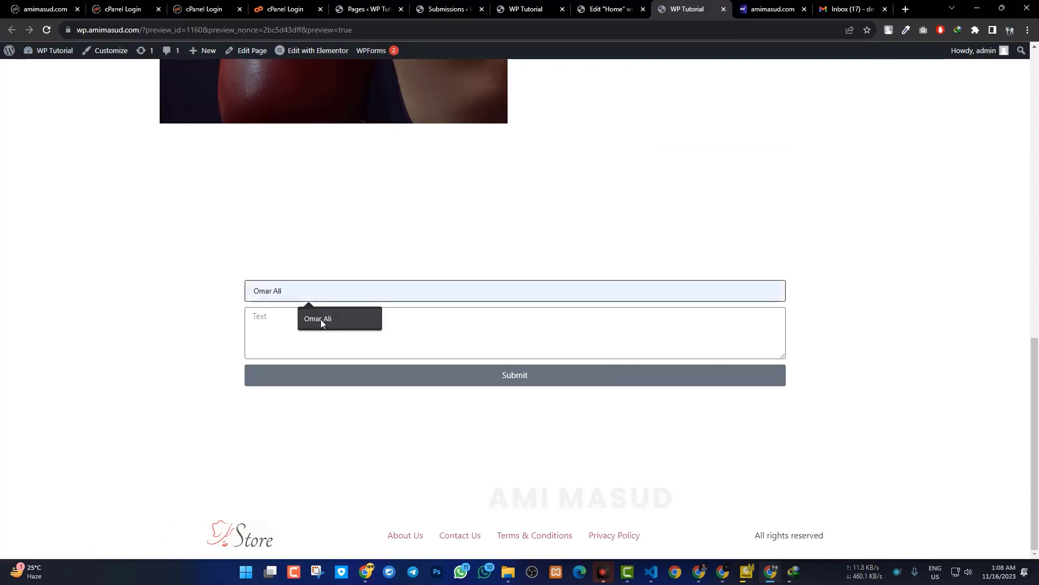
left_click(381, 341)
type("wwwwwwwwwwww")
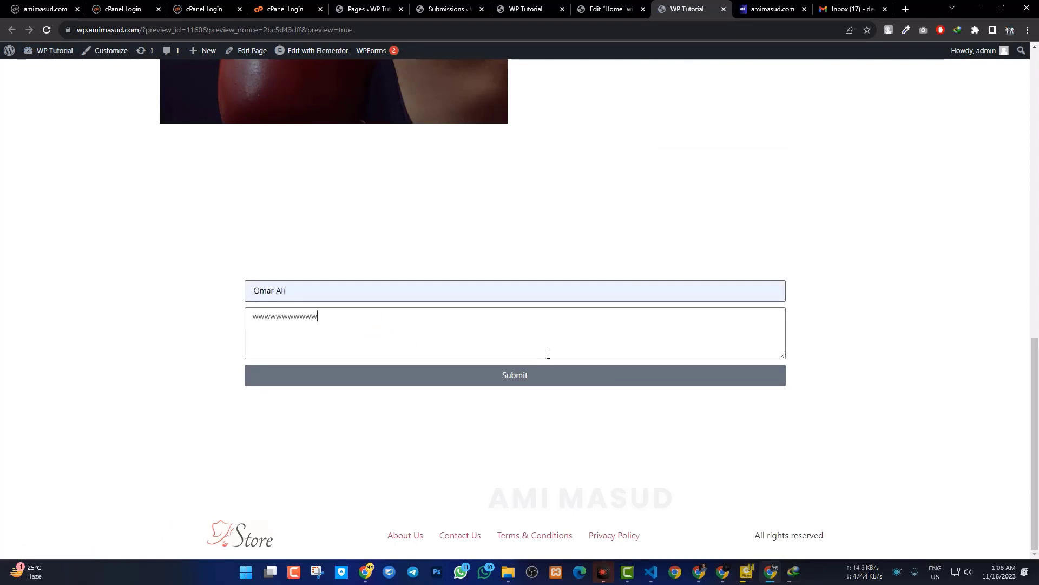
left_click(505, 377)
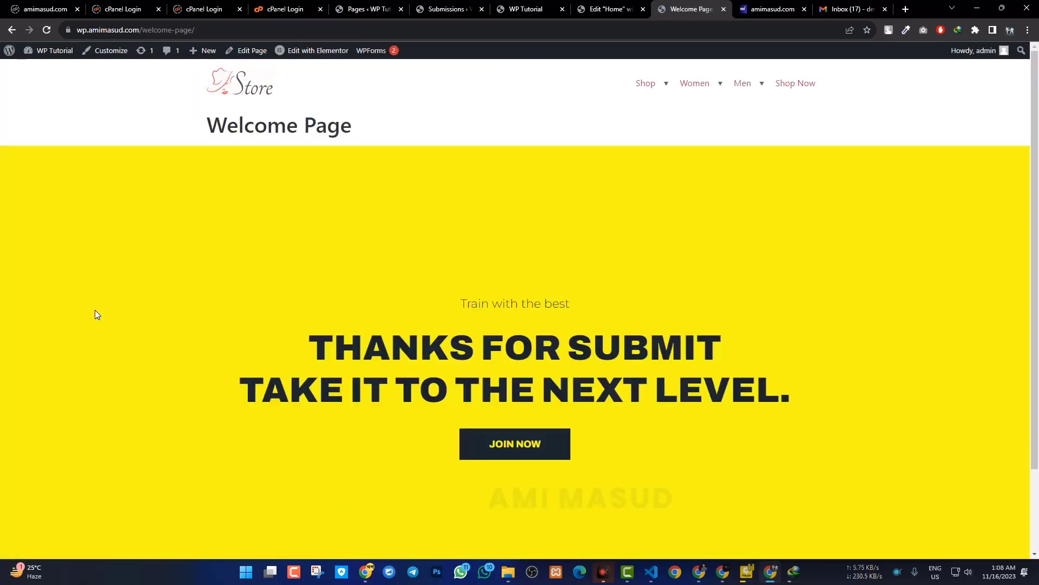
- Review the live Welcome Page, revisit the form's Redirect settings and the WordPress pages list, and return to the Welcome Page
scroll(95, 310, "down", 1)
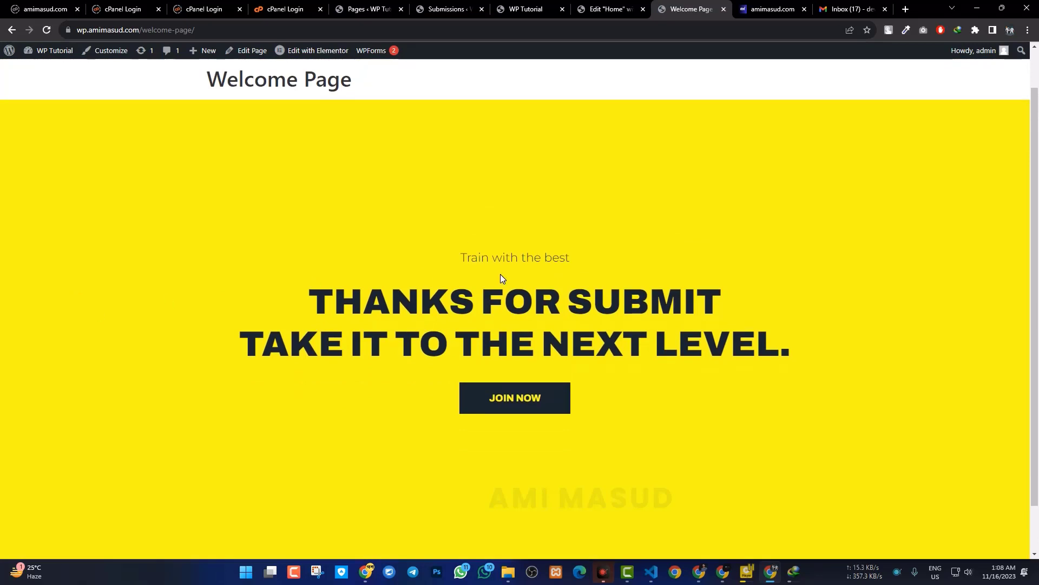
scroll(335, 288, "up", 1)
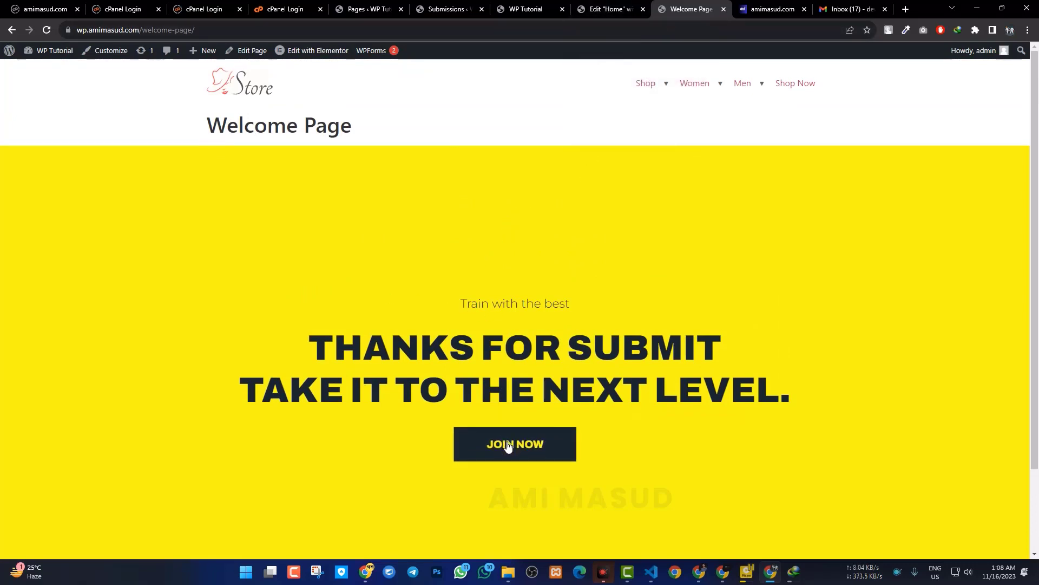
scroll(243, 346, "down", 2)
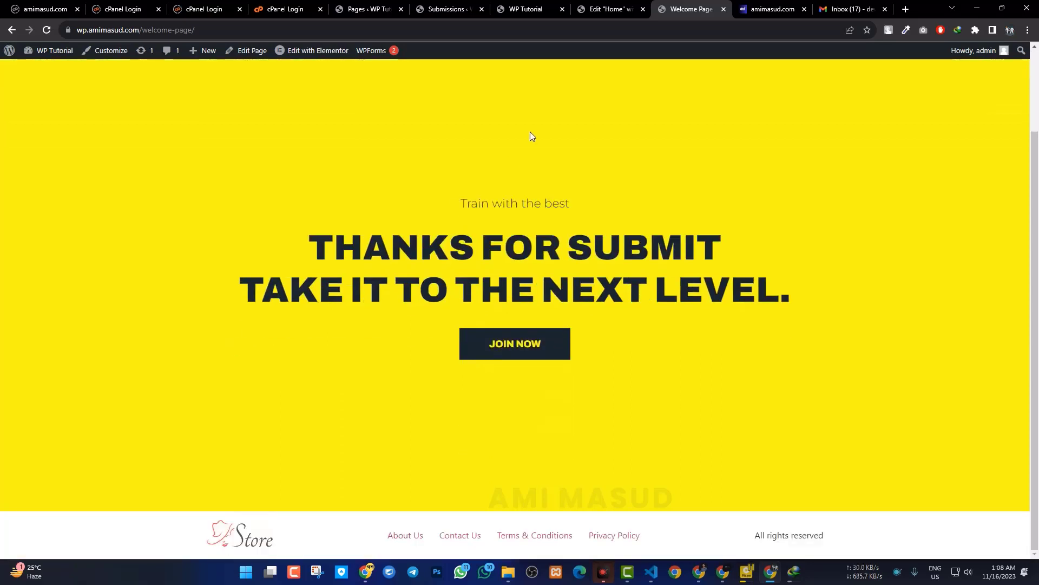
left_click(610, 10)
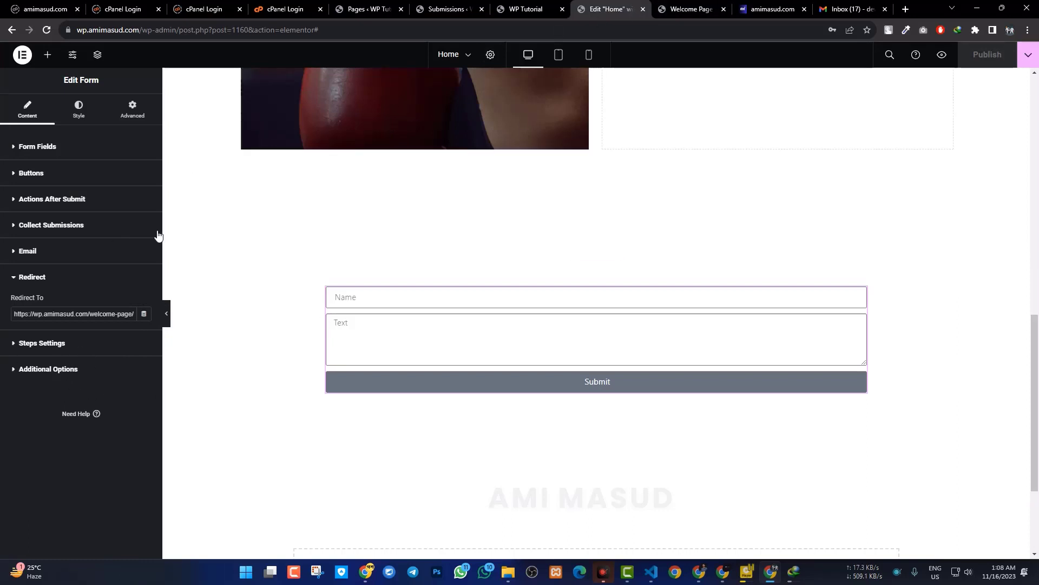
left_click(387, 6)
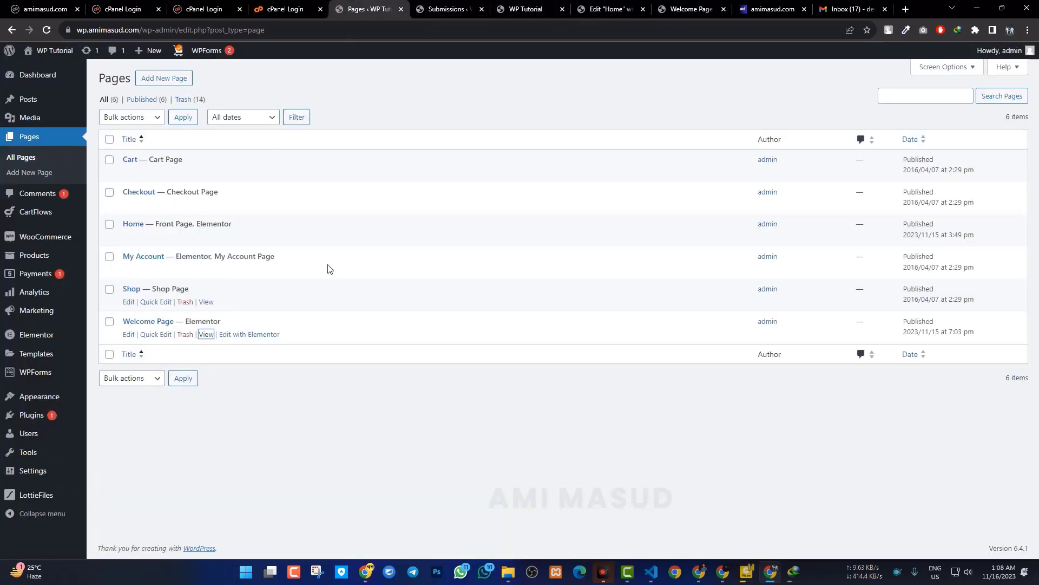
left_click(686, 10)
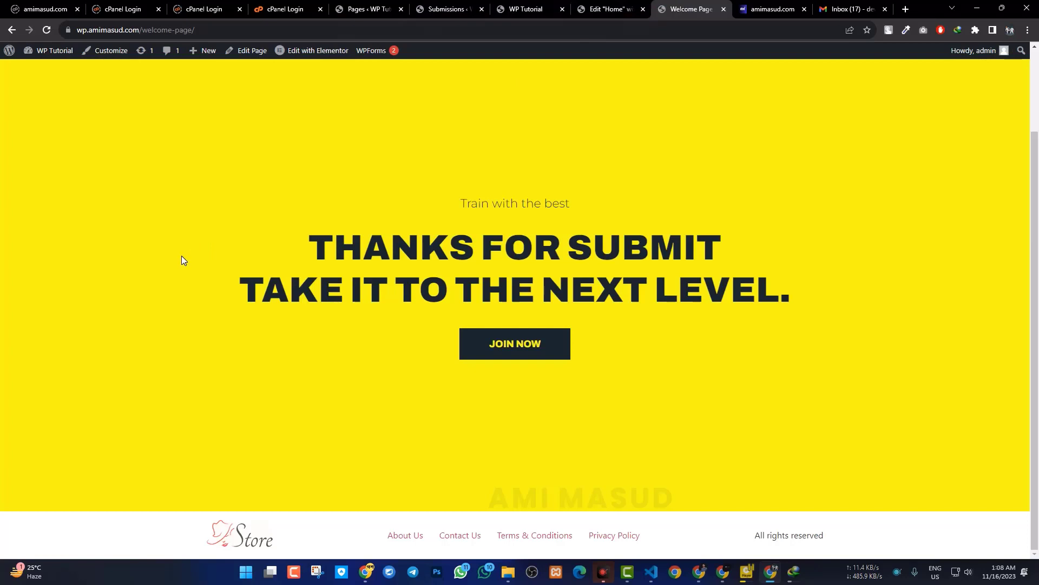